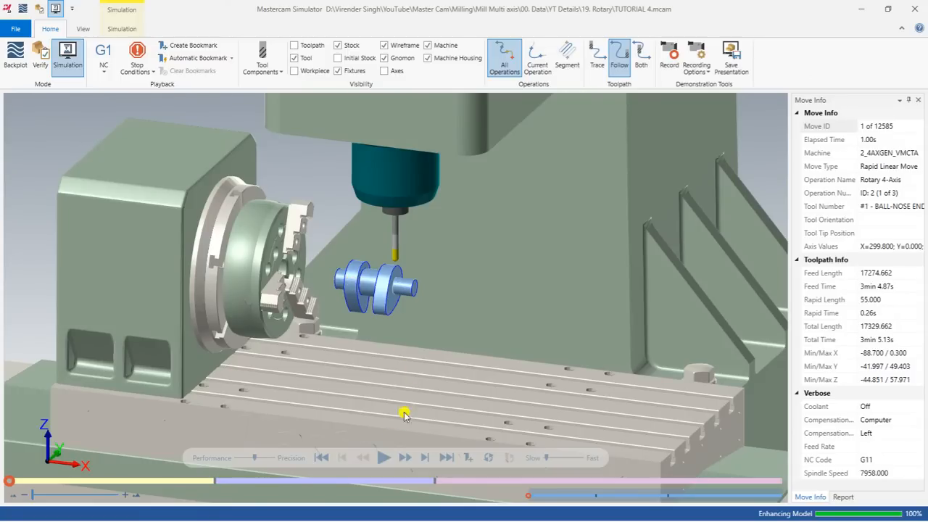
- Play the machine simulation of all the Rotary 4-Axis operations and watch the cutting on both cam lobes
left_click(384, 458)
scroll(353, 293, "up", 2)
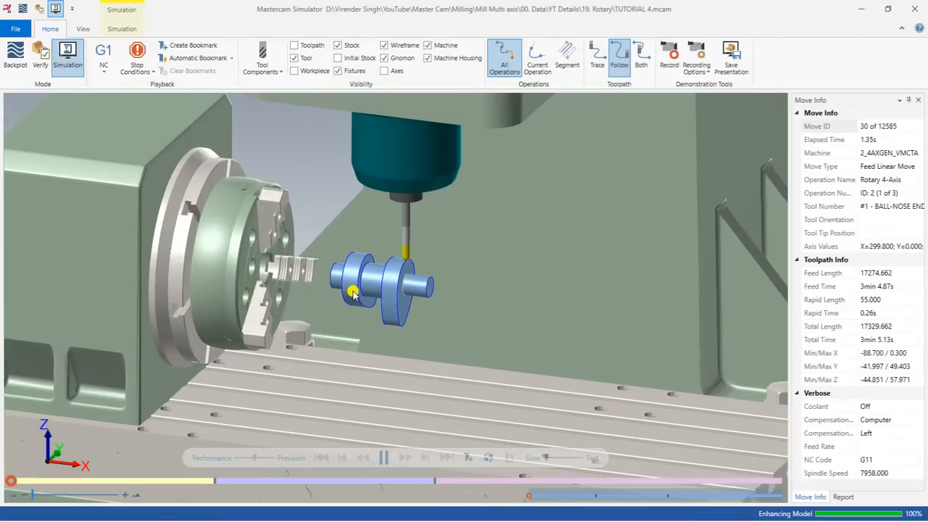
scroll(353, 293, "down", 3)
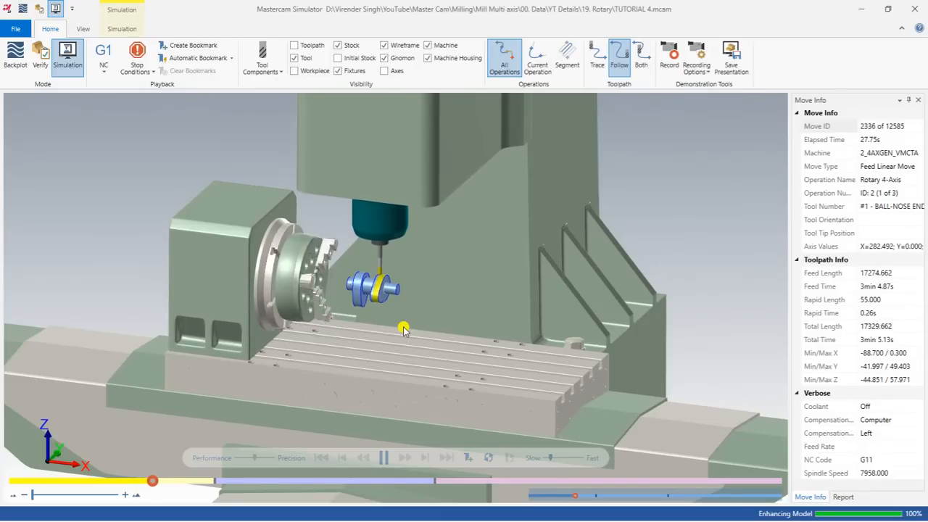
scroll(404, 329, "down", 3)
scroll(391, 319, "down", 2)
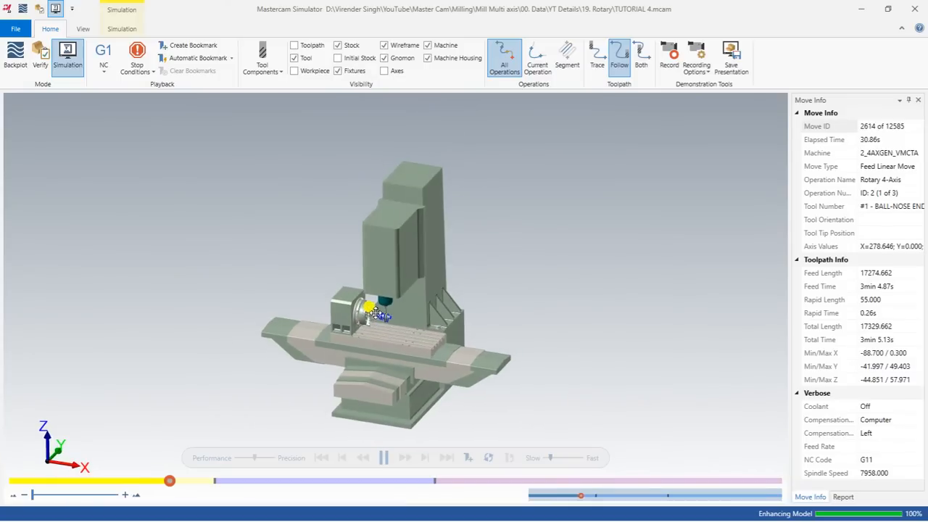
scroll(379, 319, "up", 1)
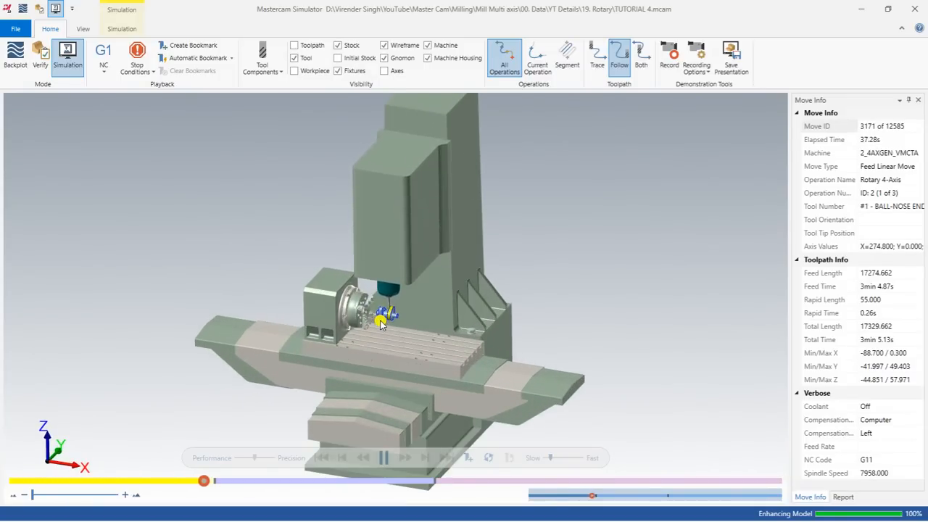
scroll(380, 323, "up", 1)
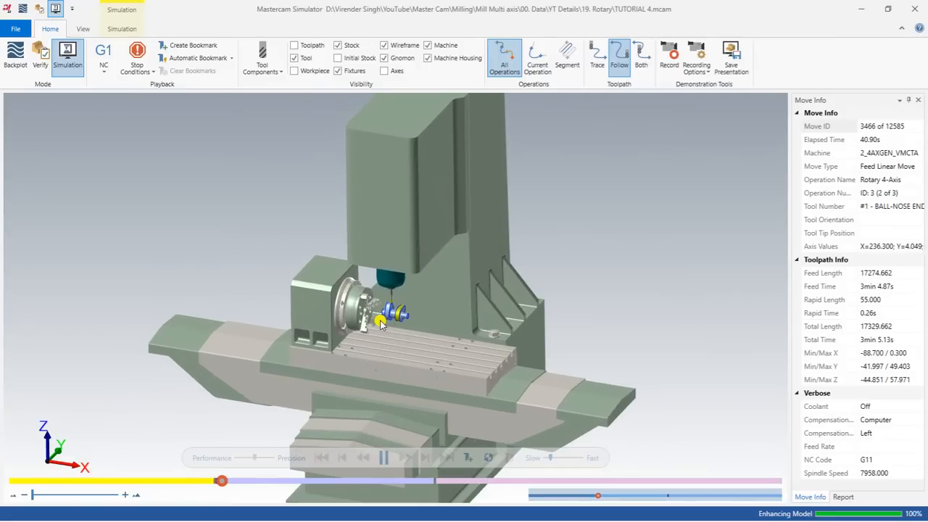
scroll(382, 322, "up", 2)
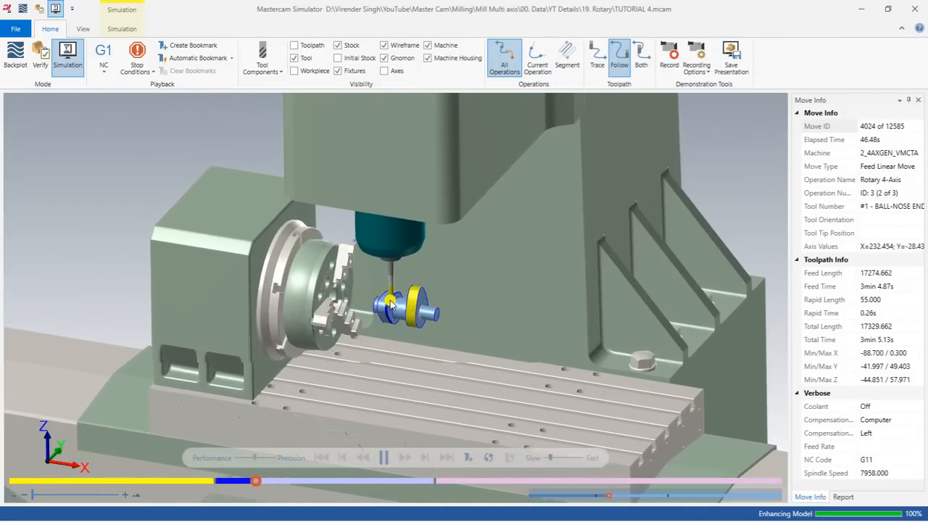
scroll(391, 306, "down", 2)
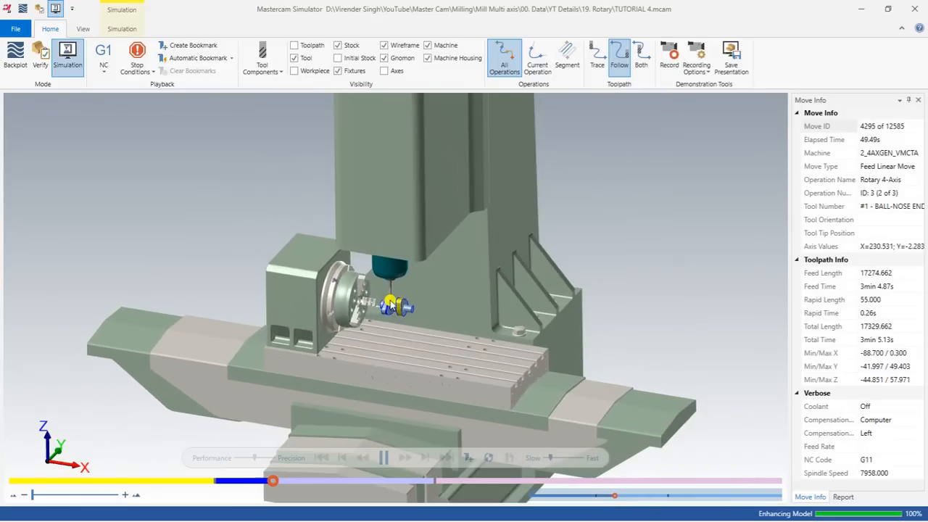
scroll(391, 306, "up", 2)
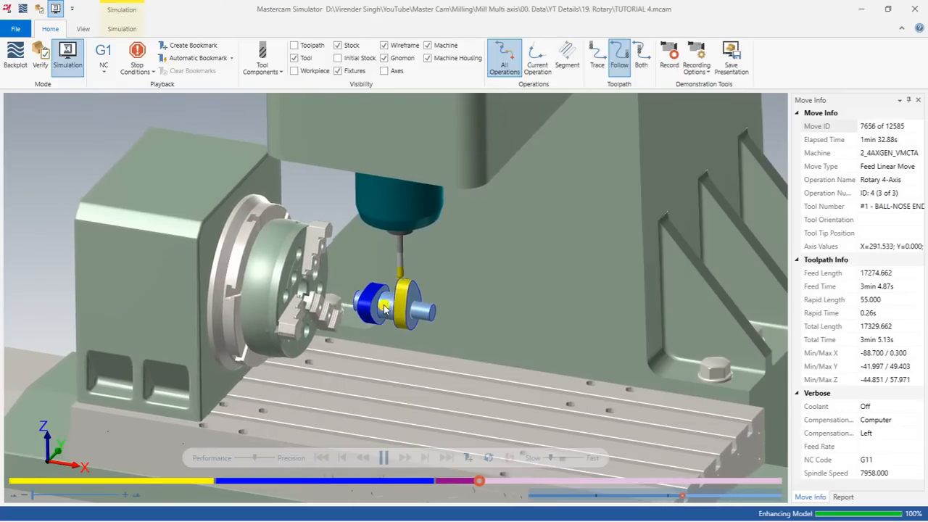
scroll(383, 305, "up", 5)
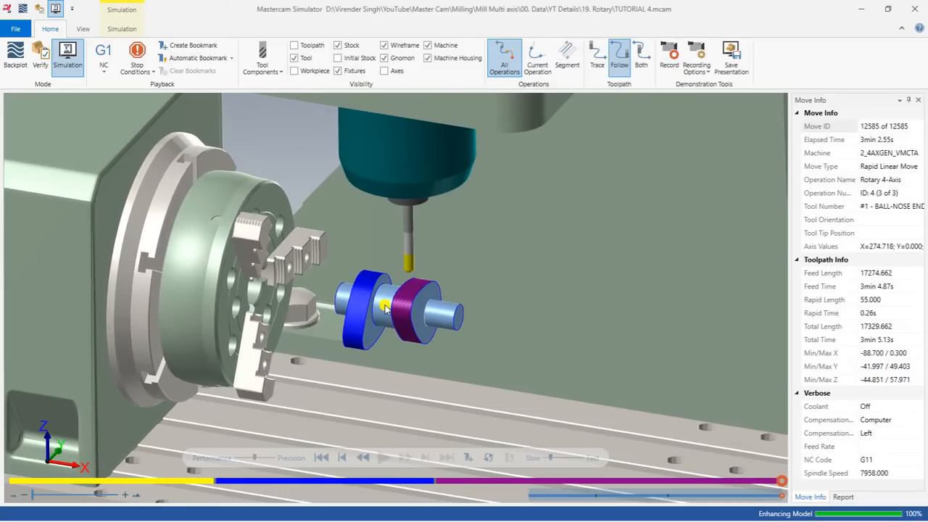
- Examine the simulated toolpaths on the two cam lobes up close from an angle
scroll(384, 308, "up", 5)
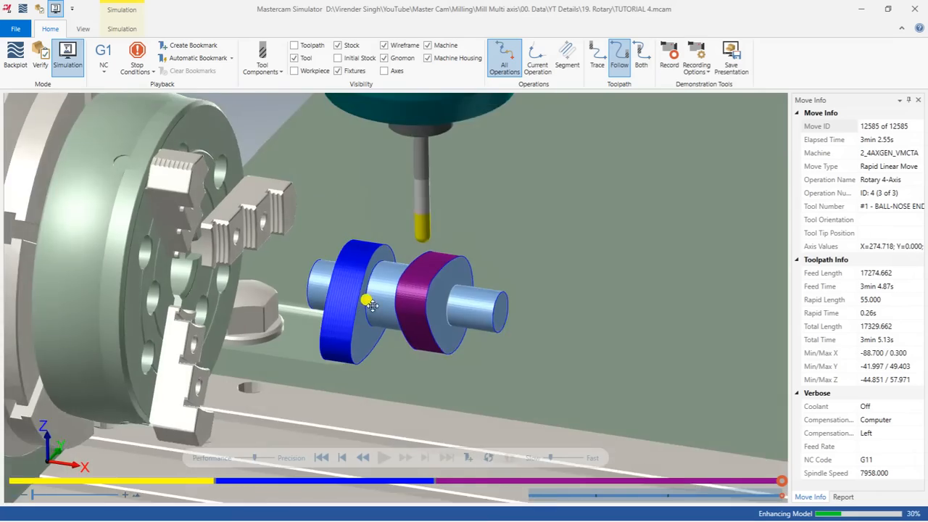
scroll(367, 302, "up", 2)
mouse_move(365, 297)
middle_mouse_down()
mouse_move(368, 290)
mouse_move(371, 305)
mouse_move(350, 312)
mouse_move(365, 305)
middle_mouse_up()
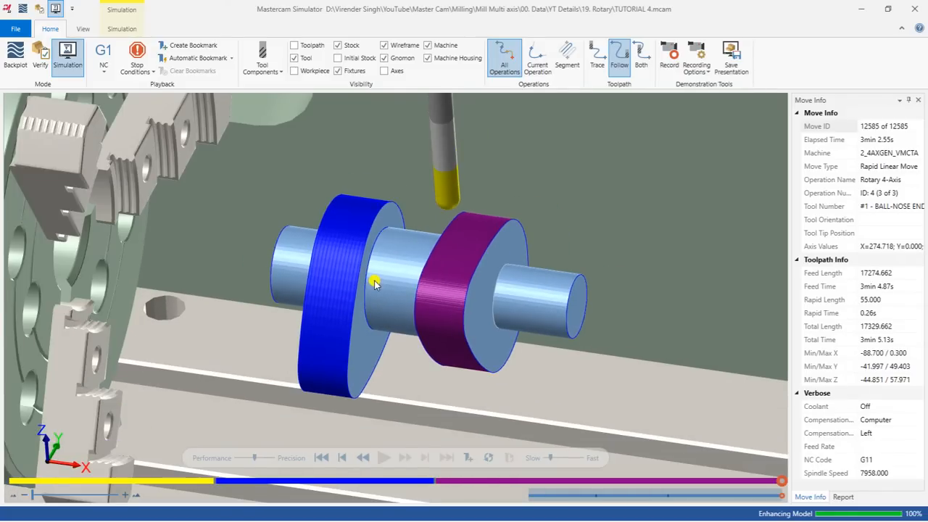
- Minimize the simulator and show the TUTORIAL 4 part in Top view, fitted to the graphics area
left_click(862, 10)
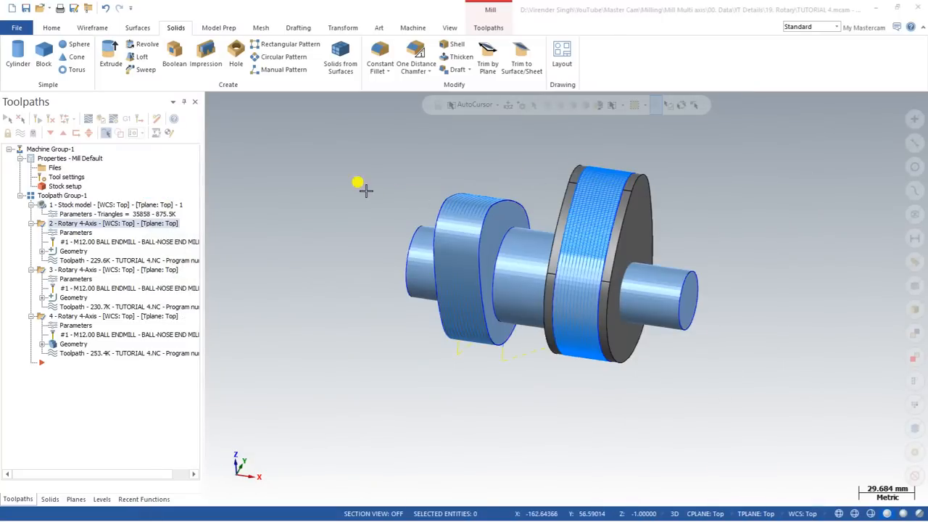
right_click(366, 190)
left_click(374, 248)
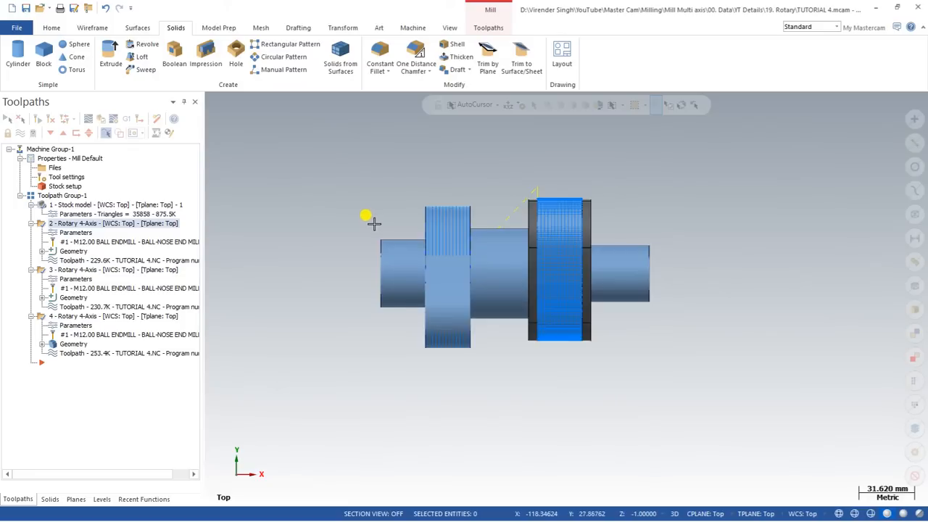
right_click(358, 186)
left_click(382, 240)
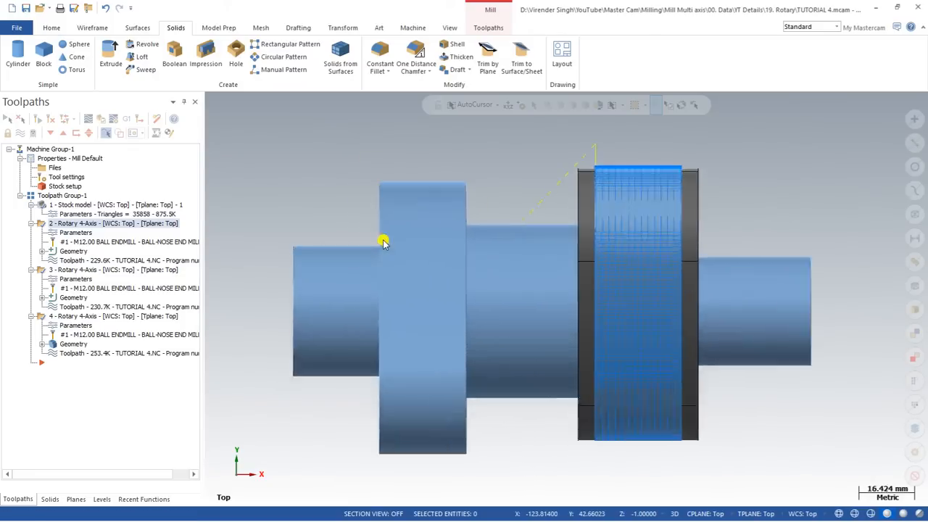
- Select Rotary 4-Axis operations 2, 3 and 4 and examine their toolpaths on the cam lobes
left_click(45, 269)
left_click(48, 223)
mouse_move(572, 234)
middle_mouse_down()
mouse_move(510, 188)
mouse_move(527, 240)
mouse_move(540, 233)
middle_mouse_up()
left_click(43, 269)
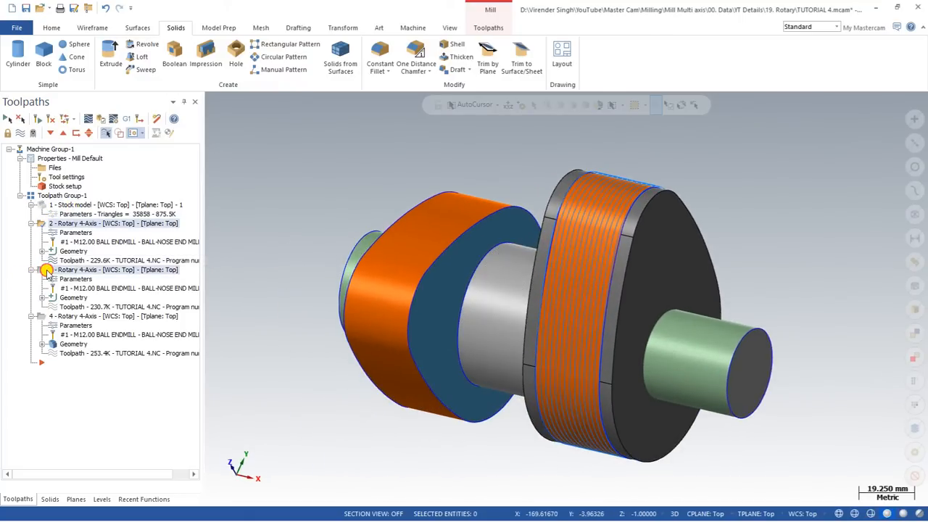
mouse_move(383, 237)
middle_mouse_down()
mouse_move(406, 248)
mouse_move(381, 255)
mouse_move(408, 243)
mouse_move(398, 228)
middle_mouse_up()
left_click(73, 316)
scroll(392, 203, "down", 9)
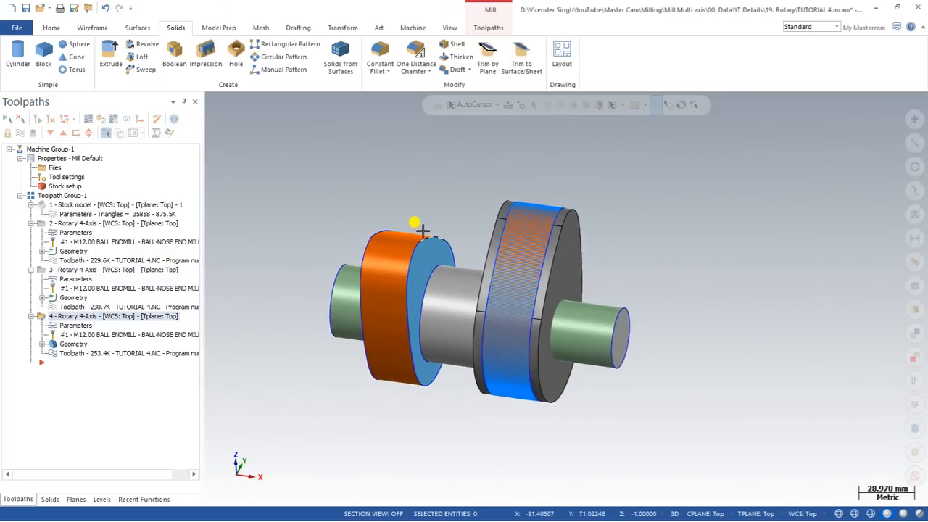
scroll(423, 231, "up", 1)
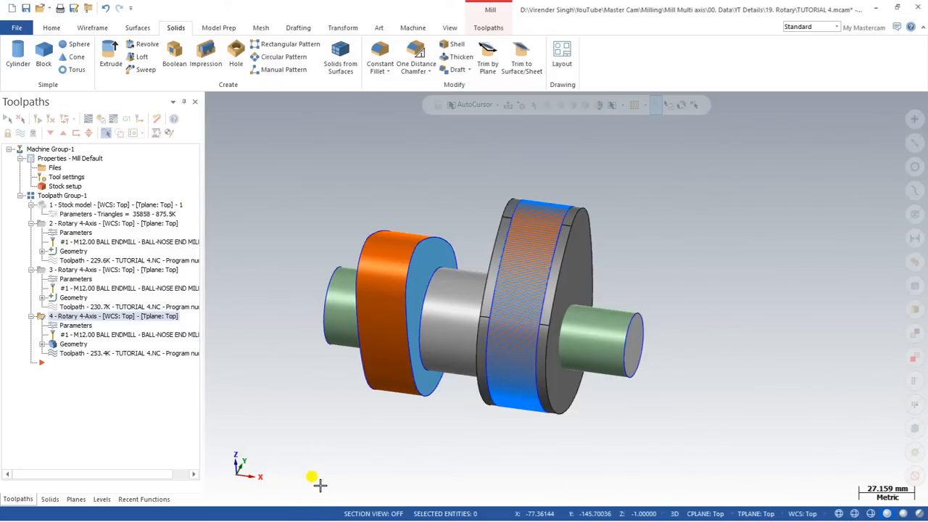
- Switch to File Explorer and open Rotary .mcam from the 19. Rotary folder in Mastercam, discarding the changes to TUTORIAL 4.mcam
key("super+Tab")
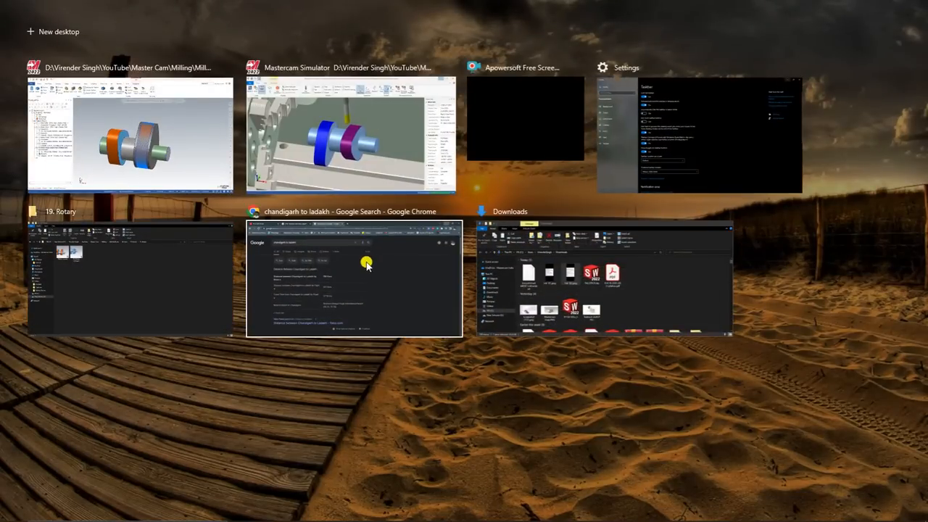
left_click(196, 297)
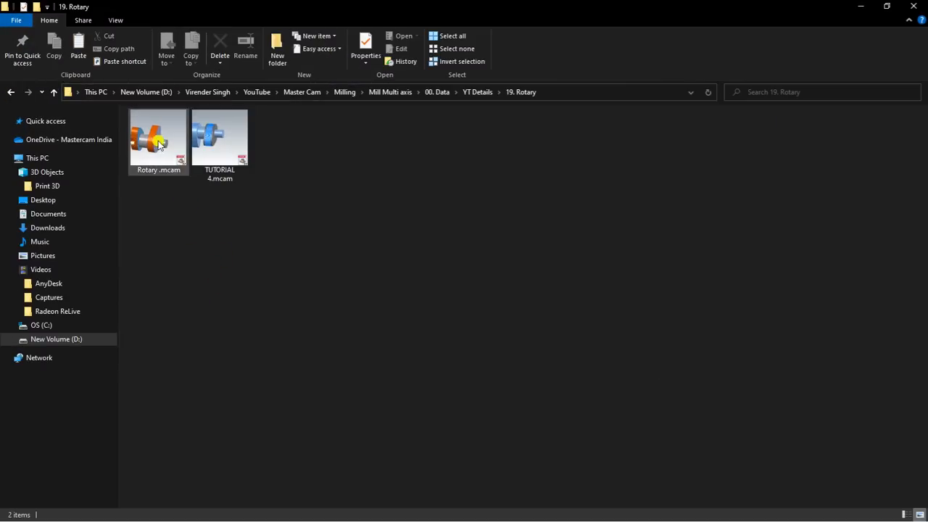
left_click_drag(159, 142, 443, 459)
left_click_drag(474, 11, 472, 37)
left_click_drag(217, 166, 302, 434)
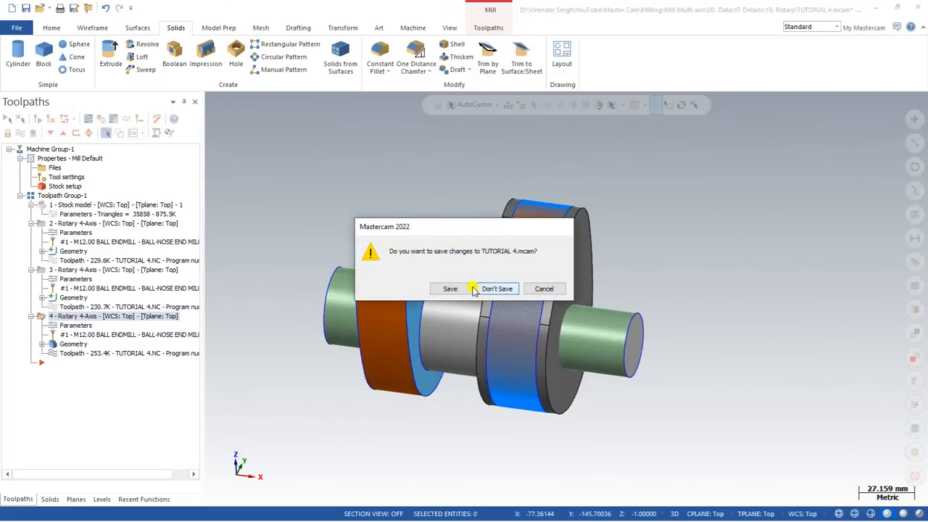
left_click(477, 289)
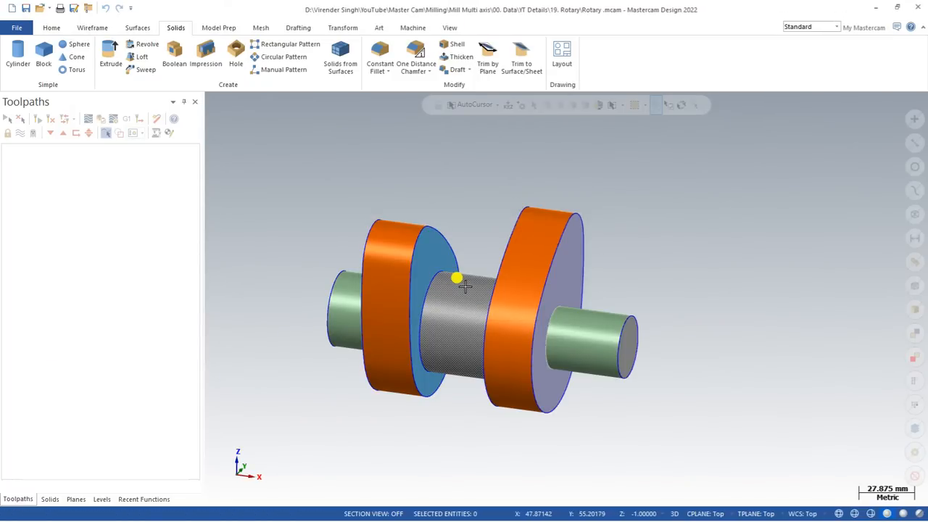
- View the part from the top and turn on the display of the coordinate gnomons
right_click(468, 180)
left_click(484, 241)
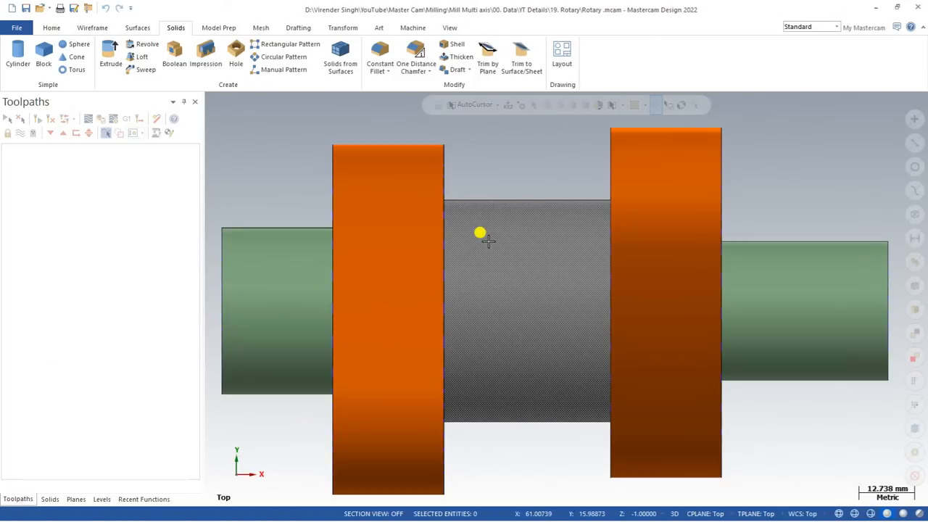
scroll(482, 242, "down", 4)
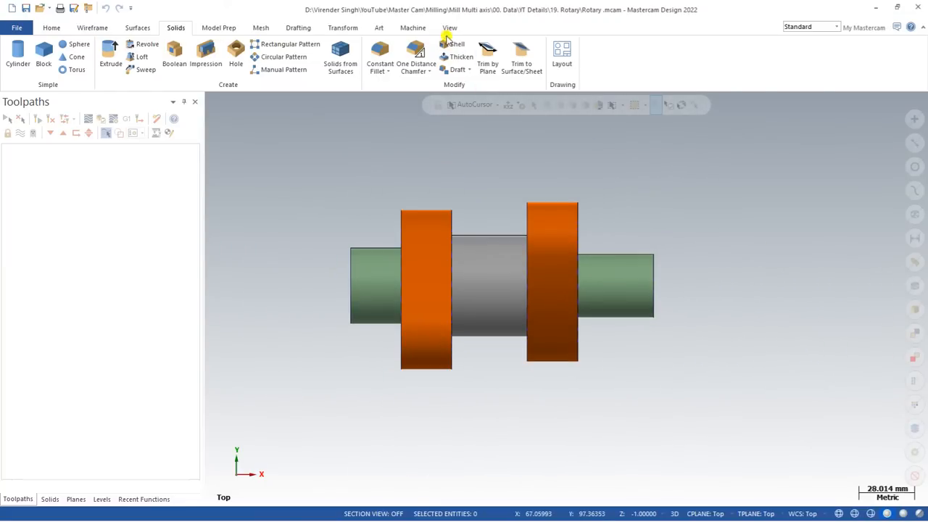
left_click(449, 30)
left_click(688, 59)
mouse_move(452, 257)
middle_mouse_down()
mouse_move(491, 228)
mouse_move(417, 216)
mouse_move(427, 229)
middle_mouse_up()
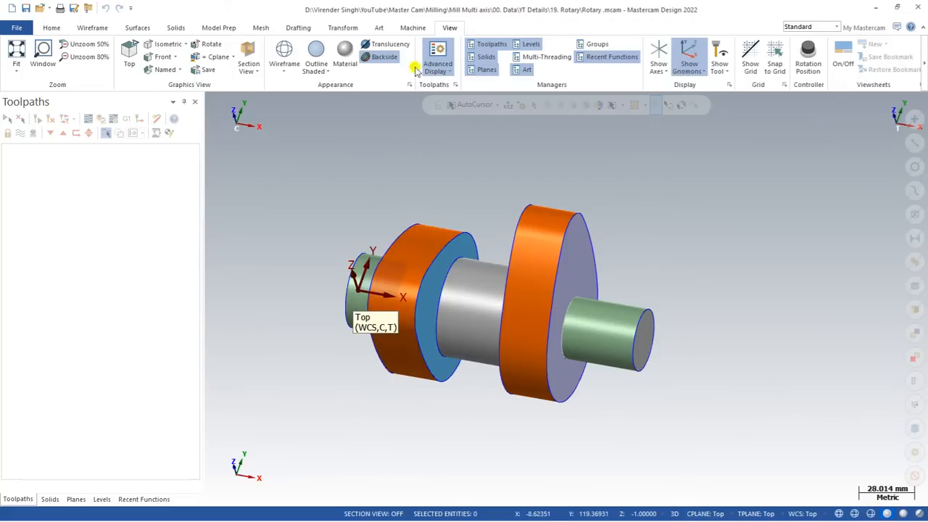
- Add a machine group with the Default mill machine and expand its properties
left_click(424, 26)
left_click(16, 59)
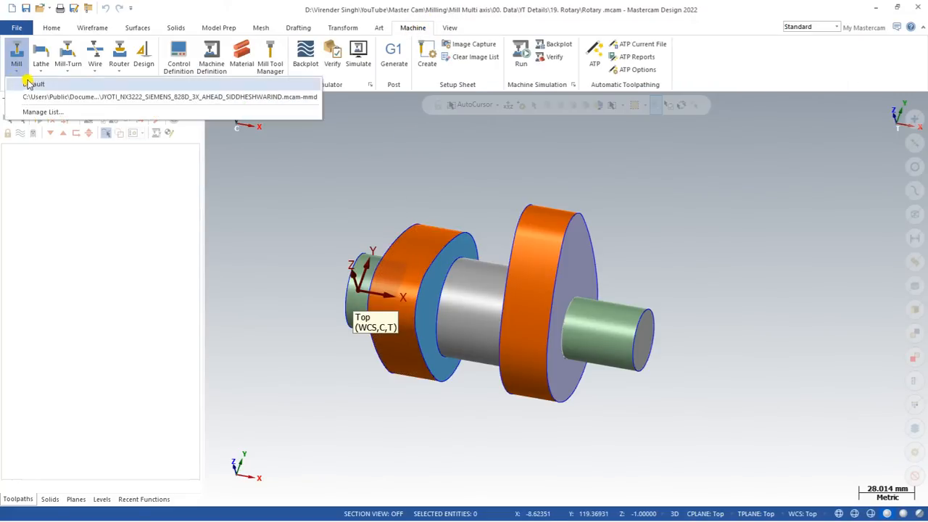
left_click(29, 83)
left_click(20, 158)
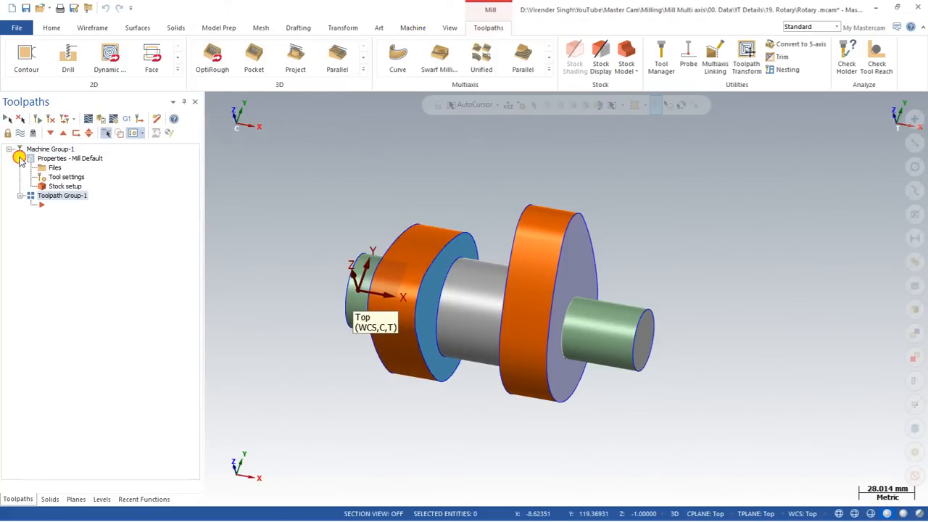
- Review the machine group's stock setup and tool settings, and close the properties without changes
left_click(62, 190)
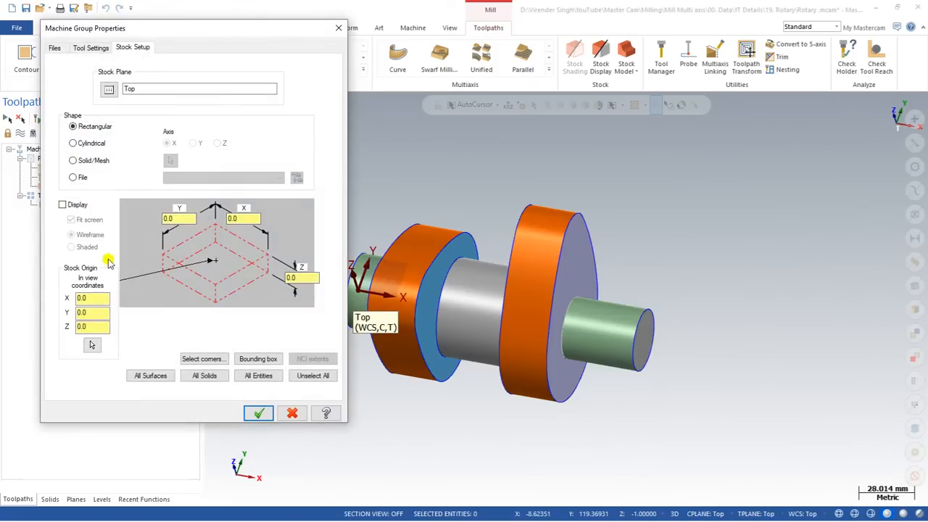
left_click(92, 48)
key("Escape")
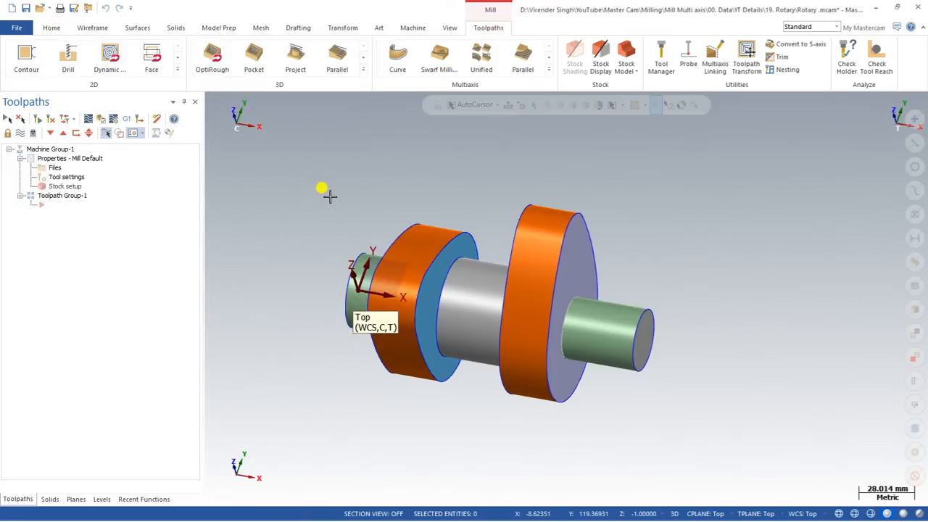
- Start a Rotary multiaxis toolpath and choose the 12 mm ball-nose end mill from the tool library
scroll(329, 197, "up", 2)
scroll(328, 197, "down", 4)
scroll(500, 293, "up", 2)
middle_click_drag(500, 292, 499, 271)
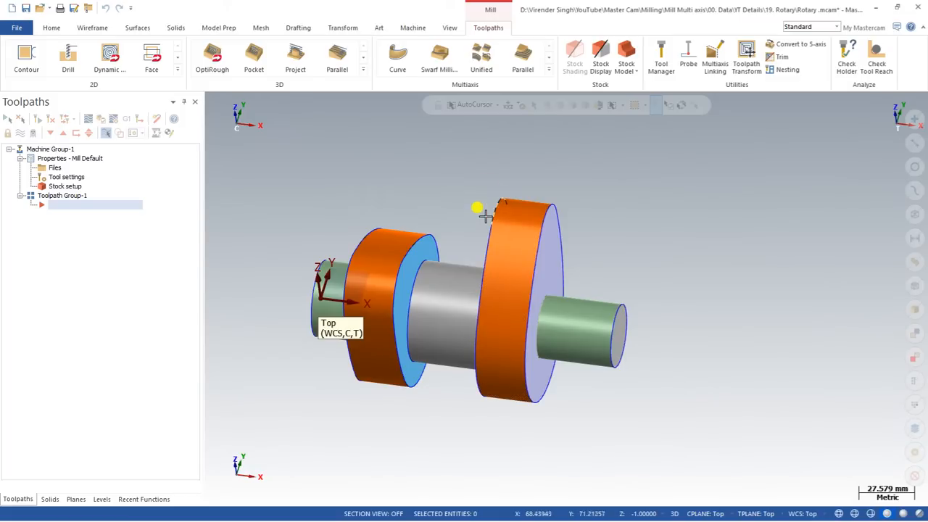
left_click(548, 72)
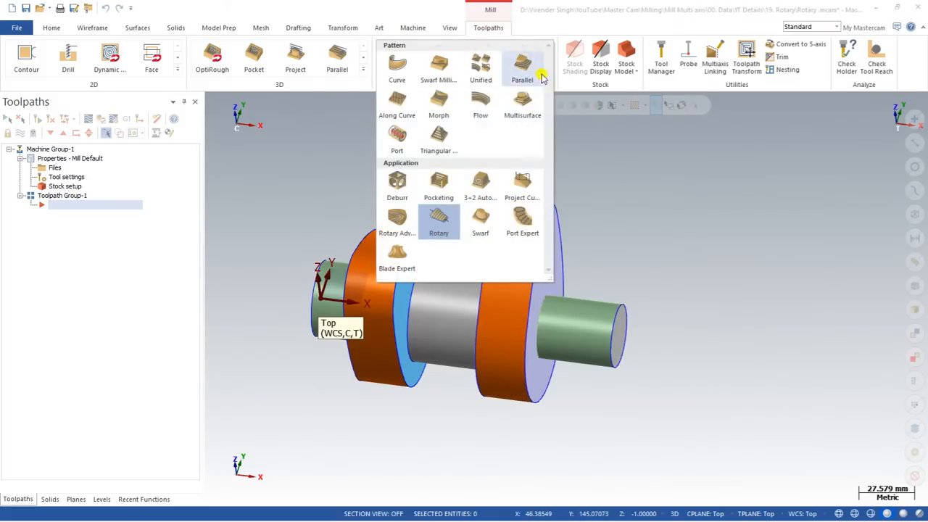
left_click(439, 227)
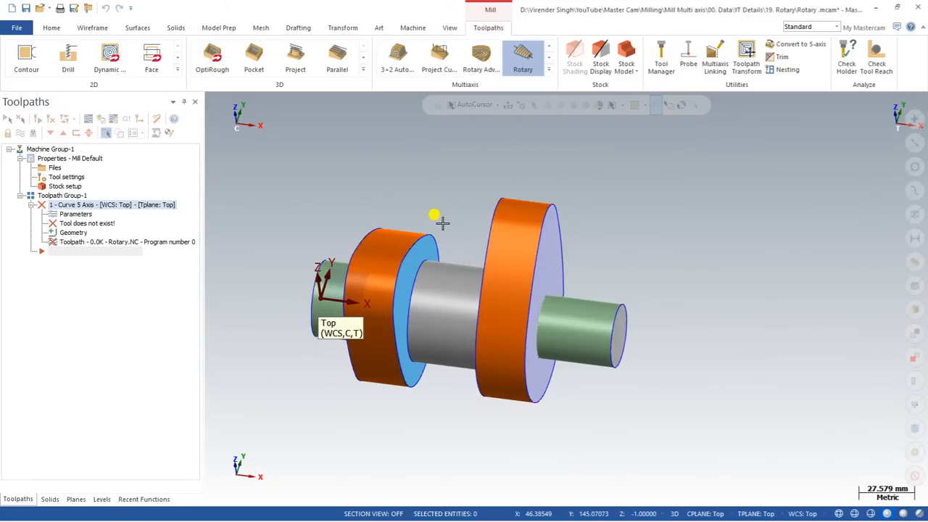
left_click(244, 275)
double_click(337, 227)
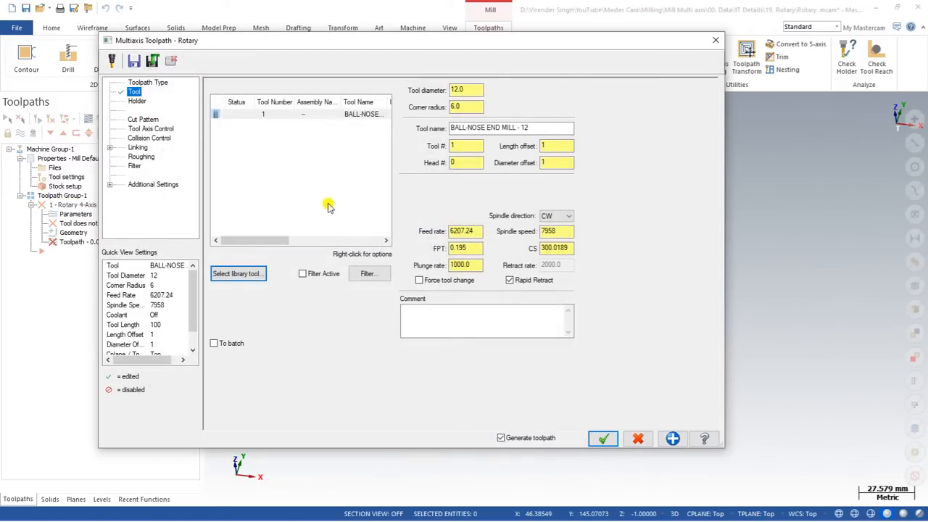
- Select the orange outer face of the tall cam lobe near the longer shaft end as the cut pattern surface
left_click(142, 121)
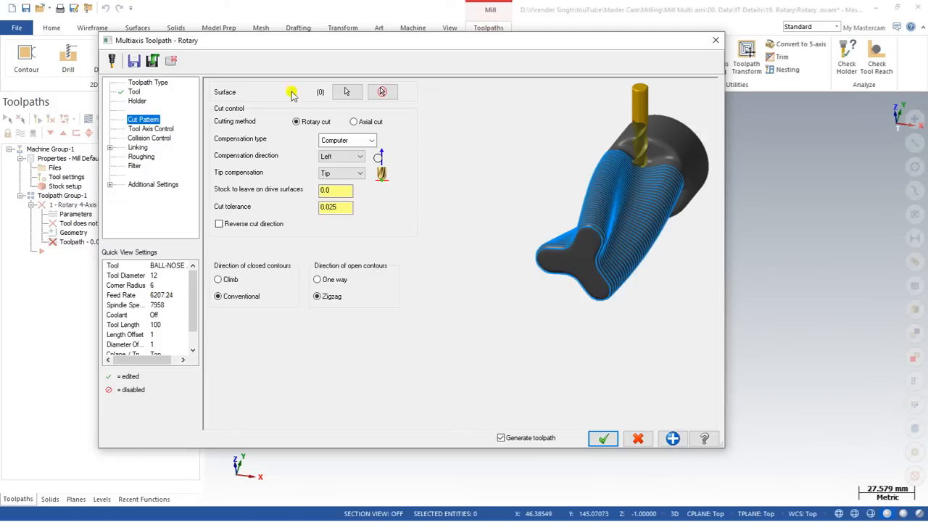
left_click(347, 92)
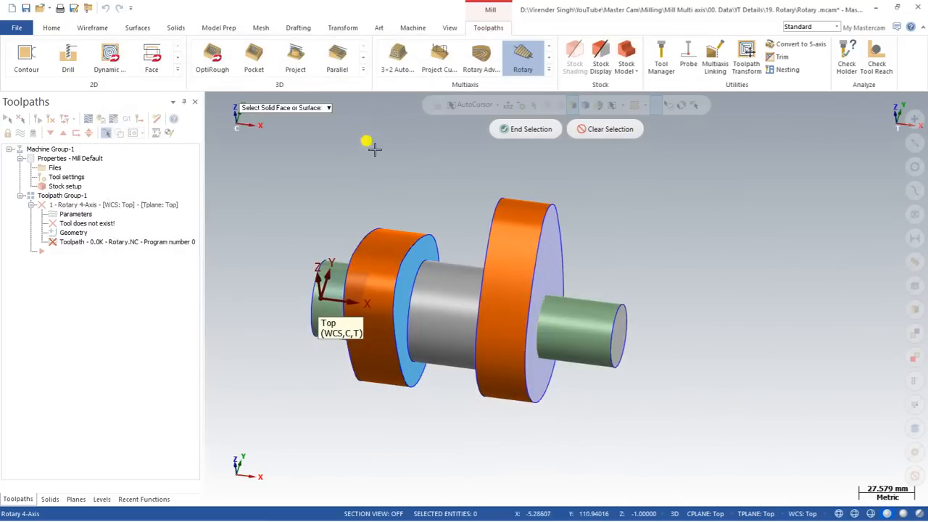
left_click(510, 231)
left_click(510, 131)
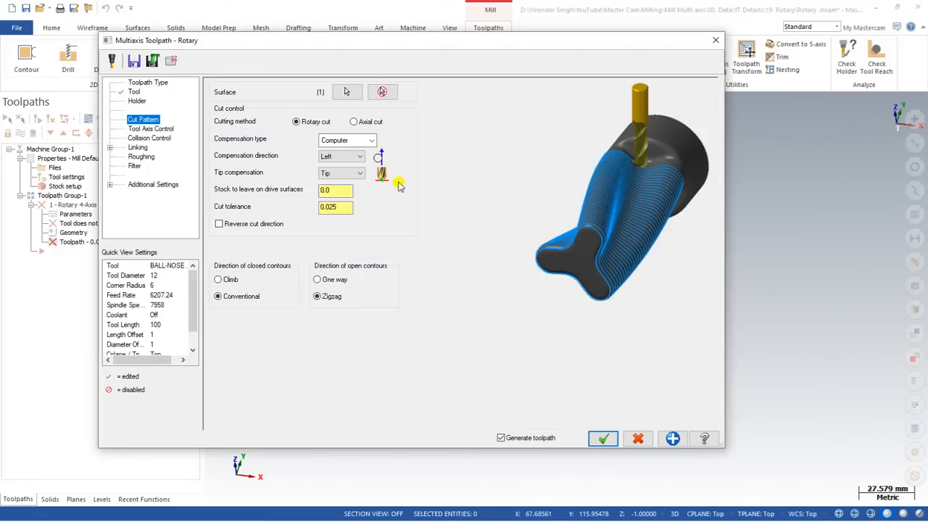
- Set the cut tolerance to 0.1 and generate the Rotary toolpath on the selected lobe
double_click(351, 208)
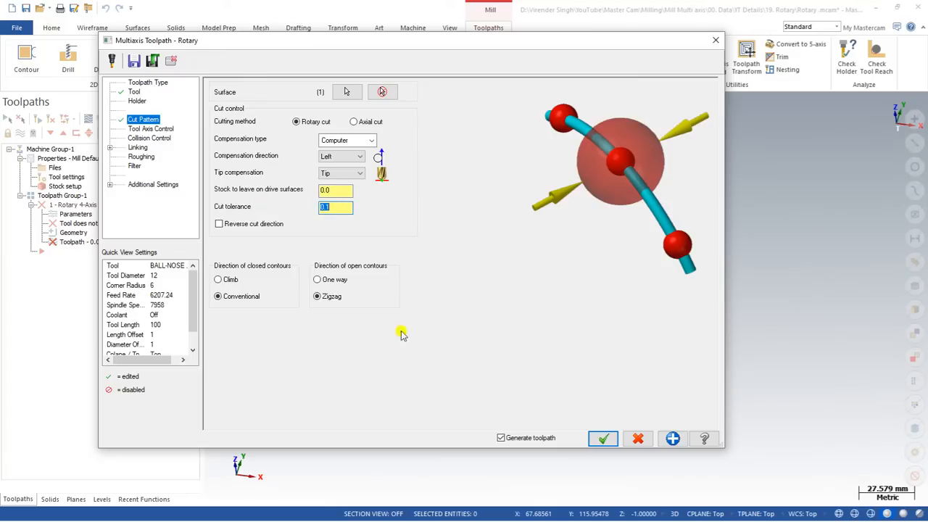
left_click(601, 438)
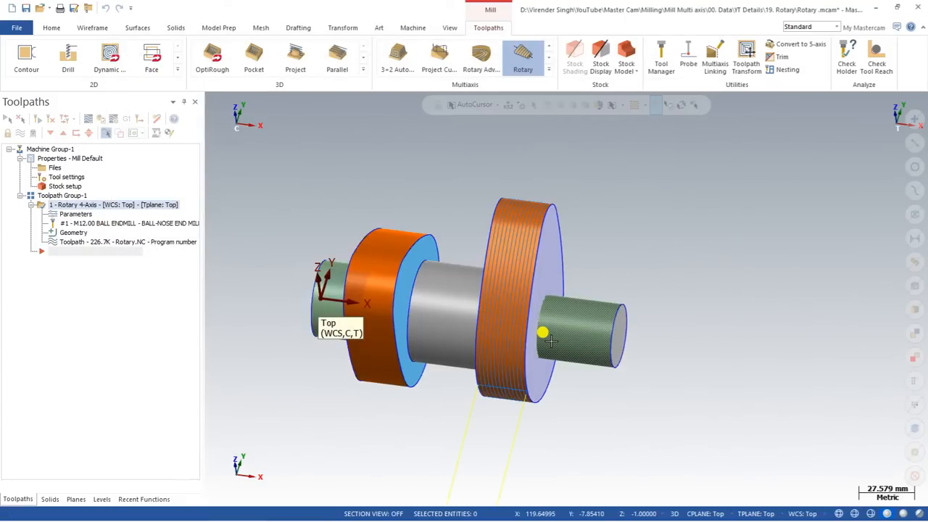
scroll(537, 319, "down", 2)
middle_click_drag(497, 283, 474, 208)
scroll(511, 343, "up", 3)
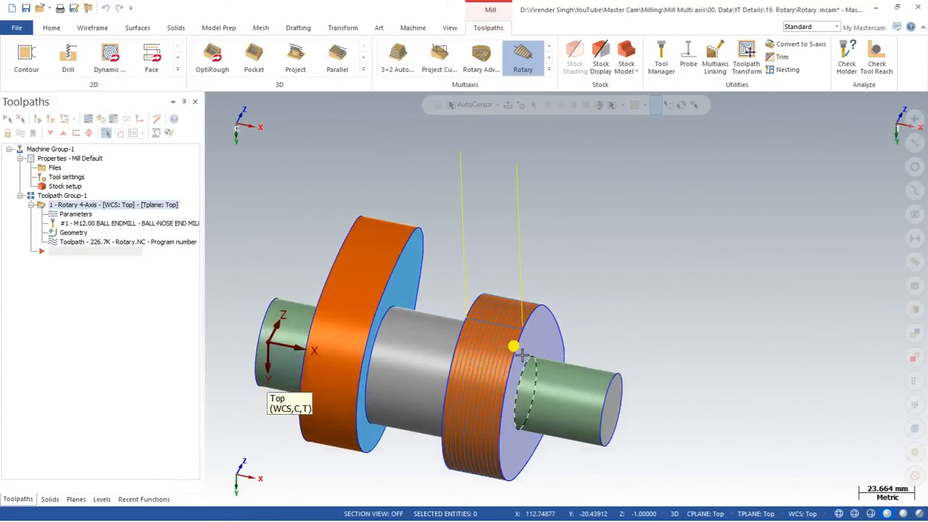
scroll(491, 325, "down", 2)
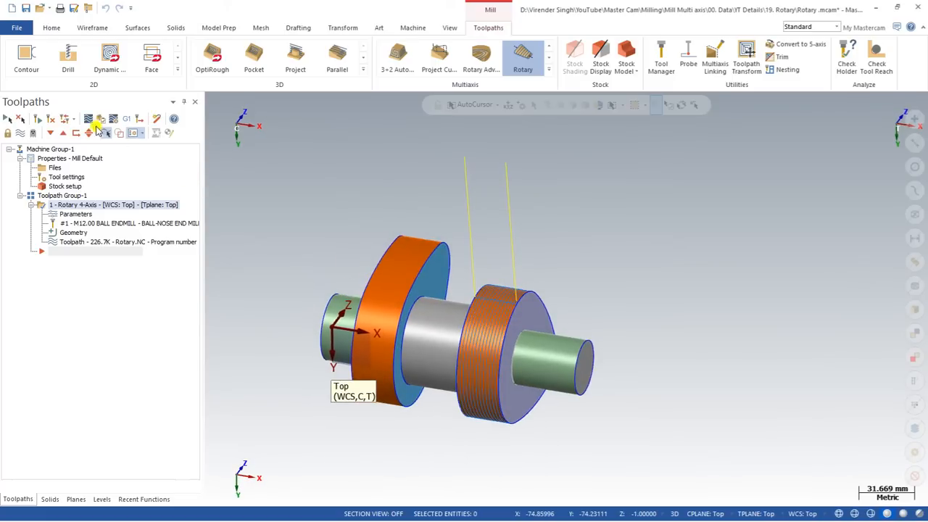
- Backplot the Rotary toolpath and raise the playback speed slightly while it runs
left_click(87, 118)
left_click(264, 100)
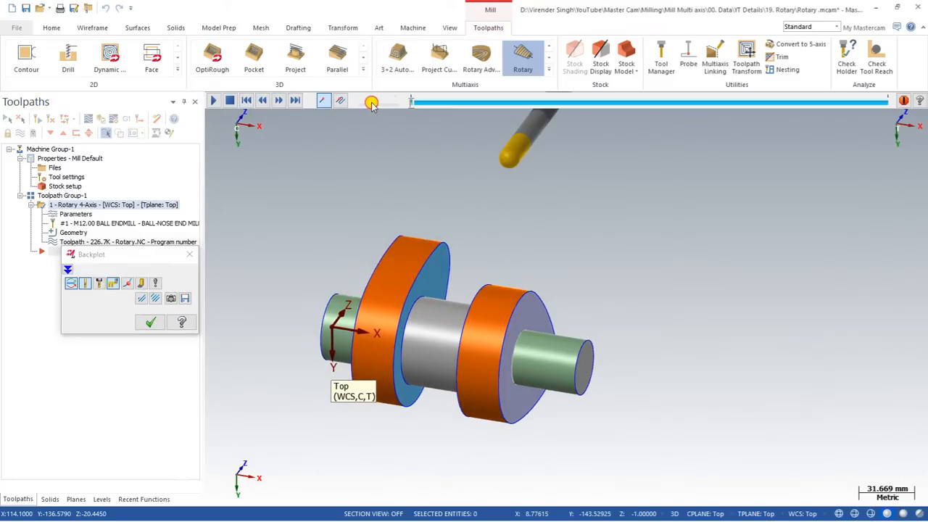
left_click(215, 100)
scroll(504, 308, "up", 2)
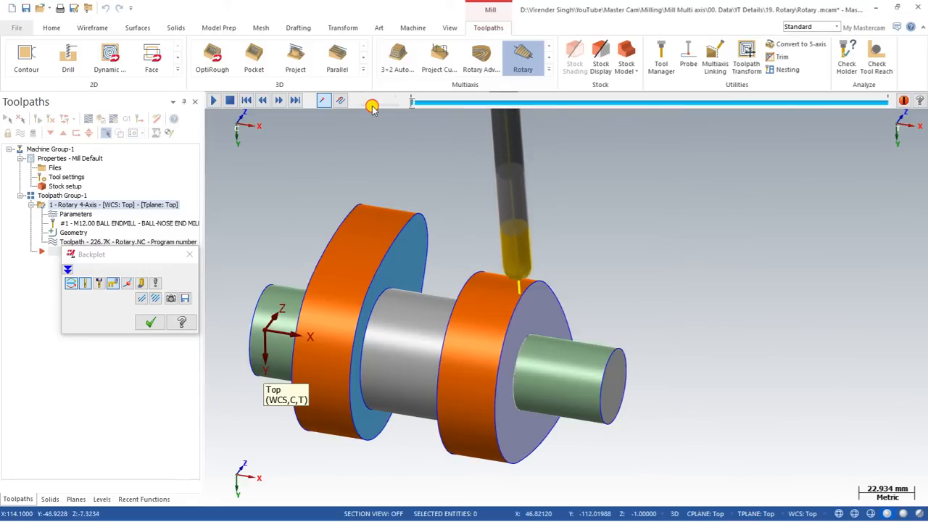
left_click_drag(371, 105, 376, 106)
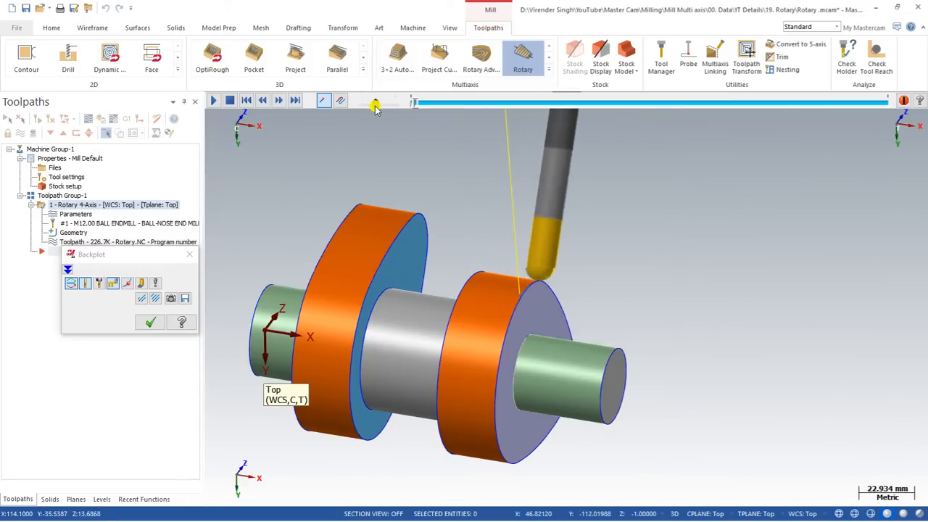
- Turn on Simulate Rotary Axis in the backplot options, play the toolpath with the part rotating, and close the backplot
left_click(156, 287)
left_click(155, 284)
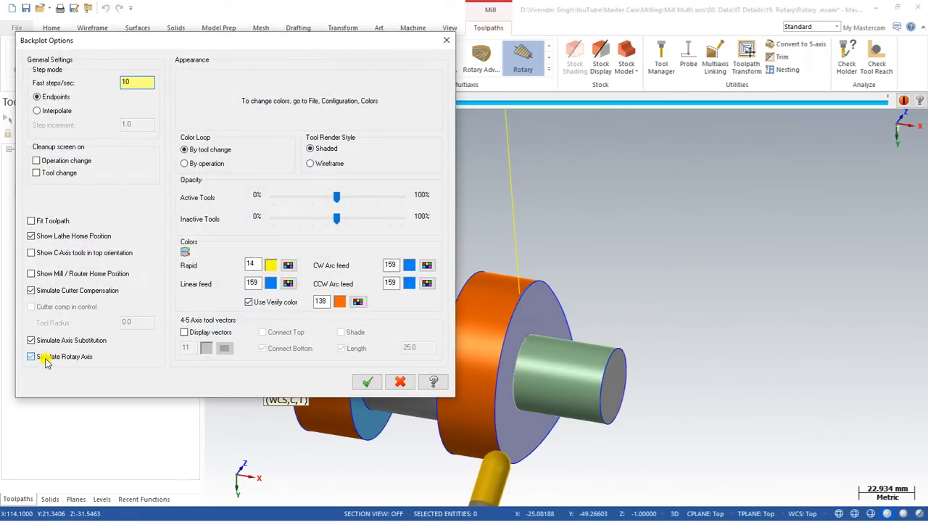
left_click(367, 382)
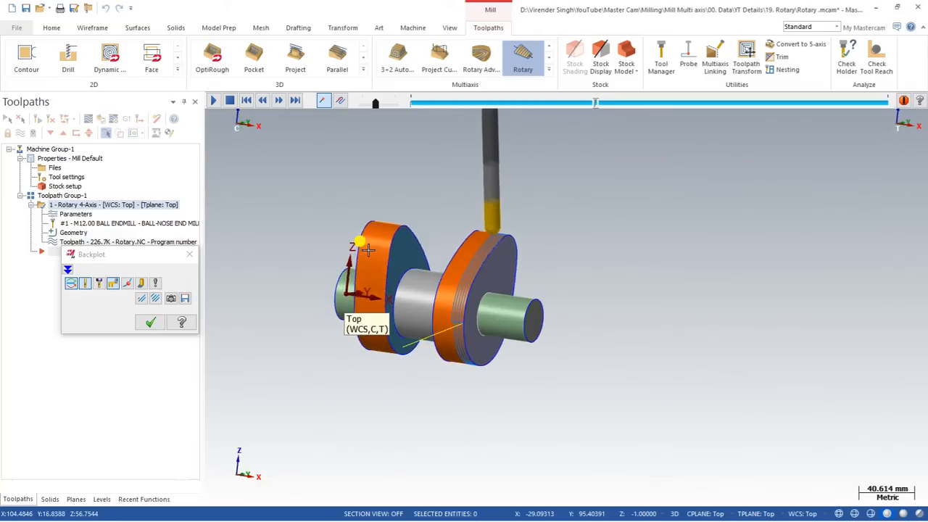
key("Escape")
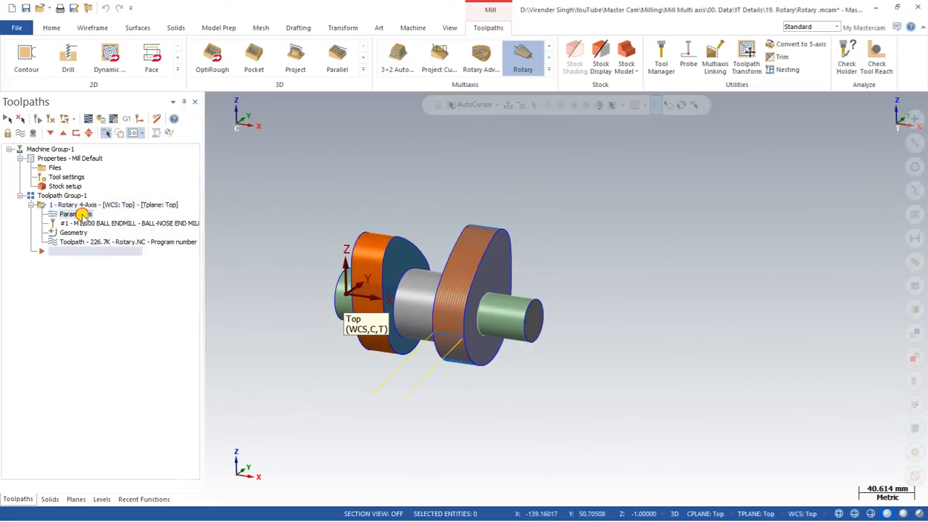
- Reopen the operation's cut pattern settings, compare Axial cut with Rotary cut, return to Rotary cut, and review the stock to leave
left_click(83, 214)
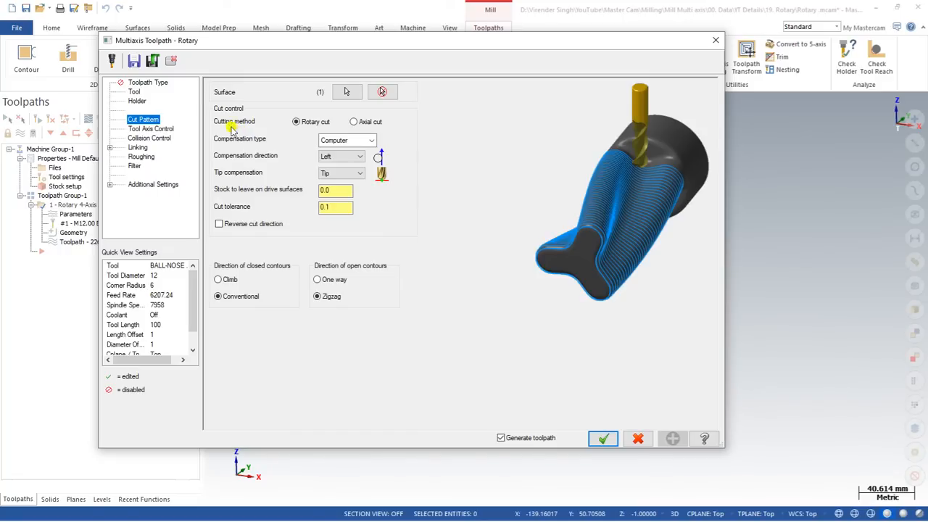
left_click(354, 122)
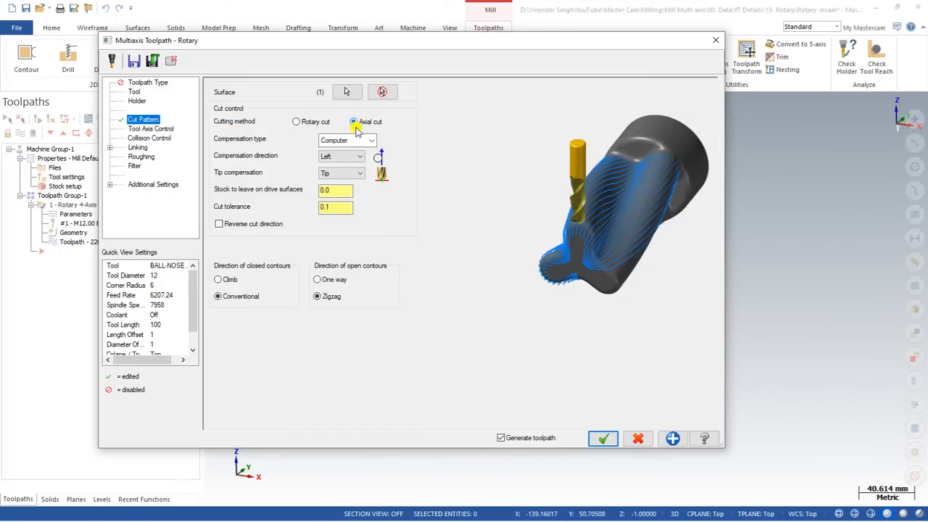
left_click(296, 122)
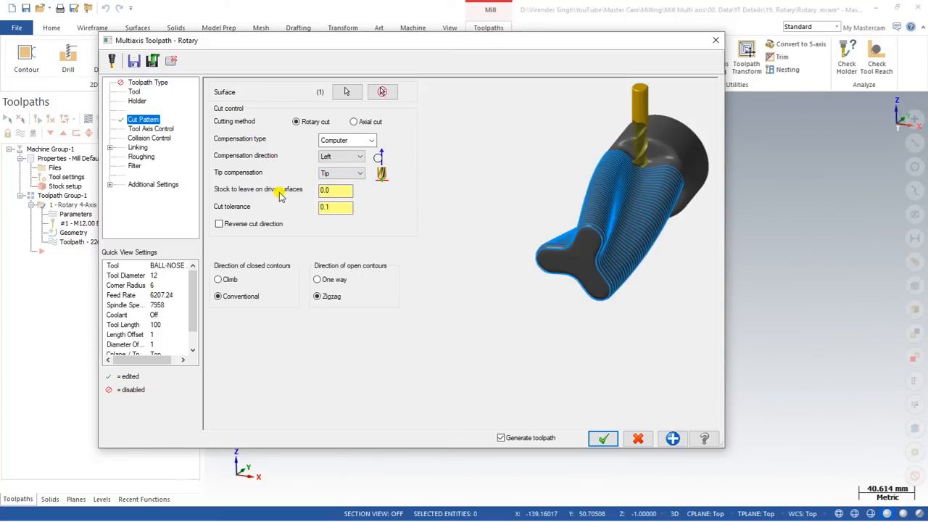
left_click(334, 190)
left_click_drag(335, 189, 285, 188)
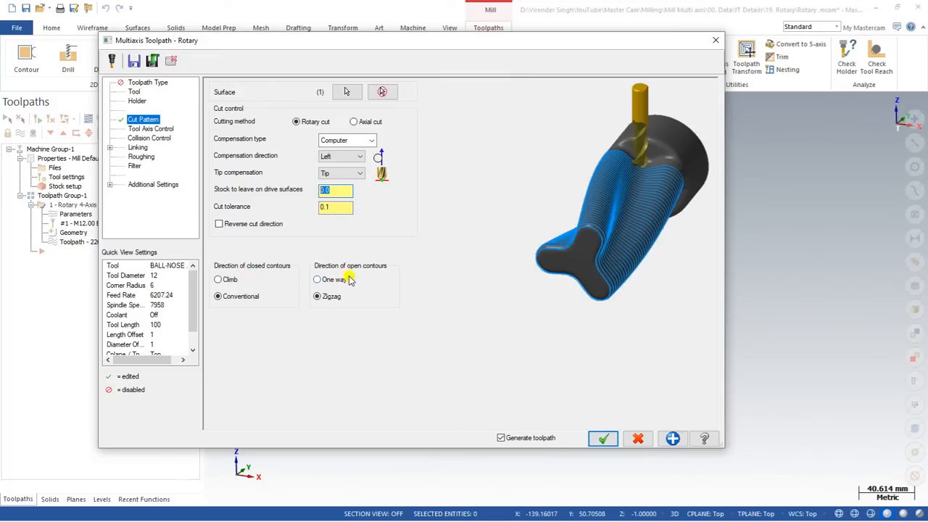
- Keep the X axis as the rotary axis and pick the center of the shaft's circular end at the origin as the 4 axis point
left_click(151, 128)
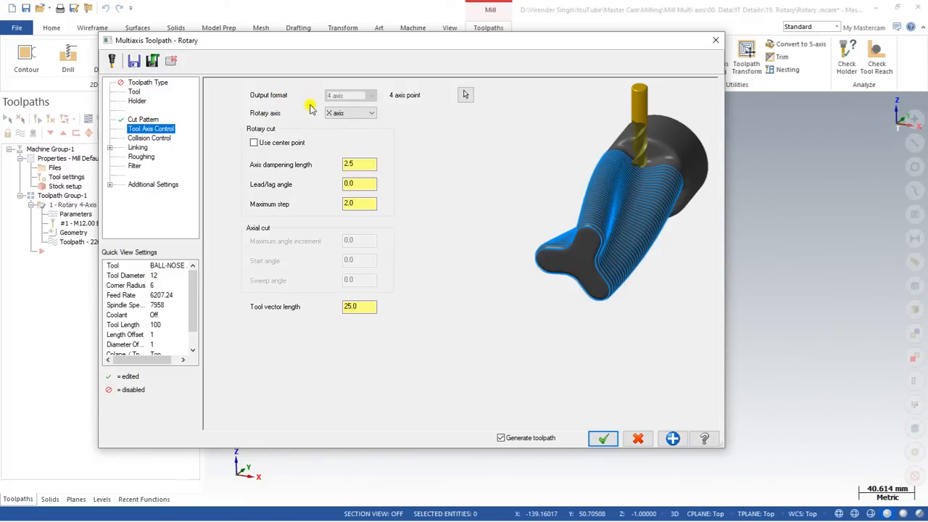
left_click(347, 114)
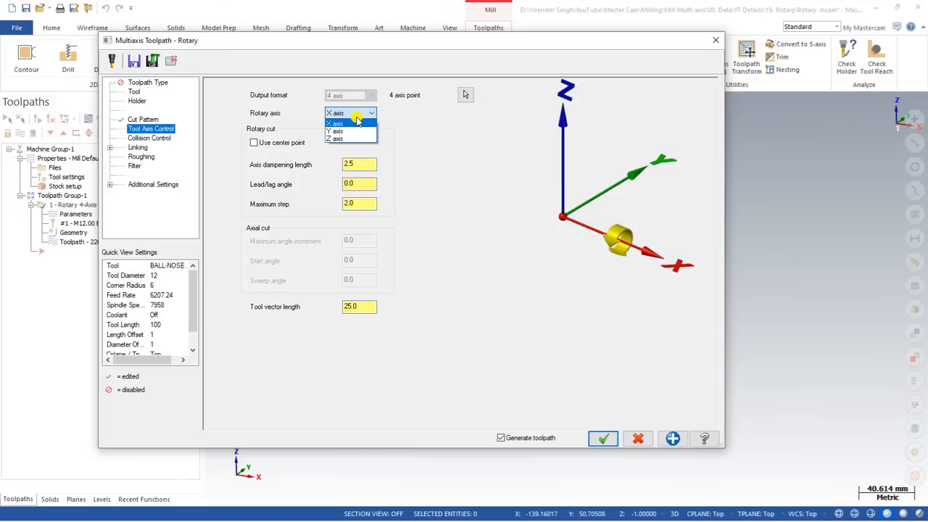
left_click(359, 115)
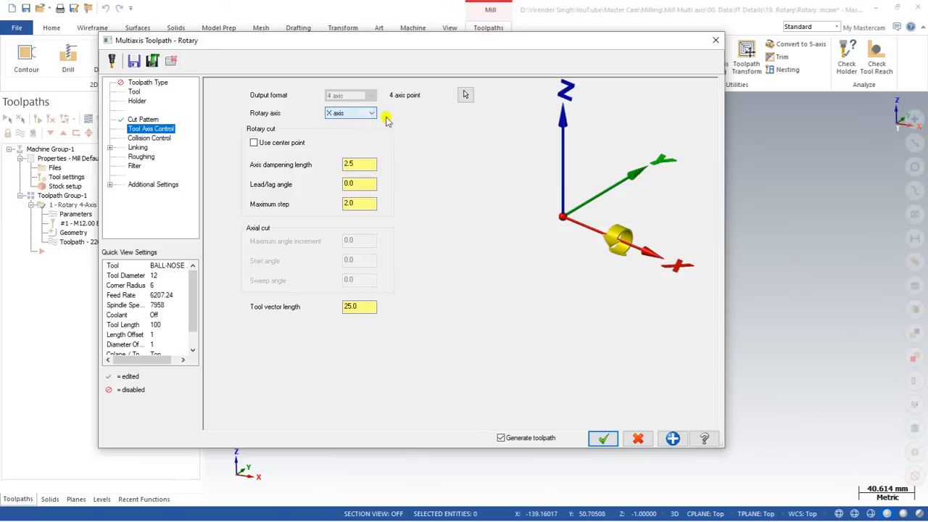
left_click(464, 96)
scroll(466, 285, "up", 1)
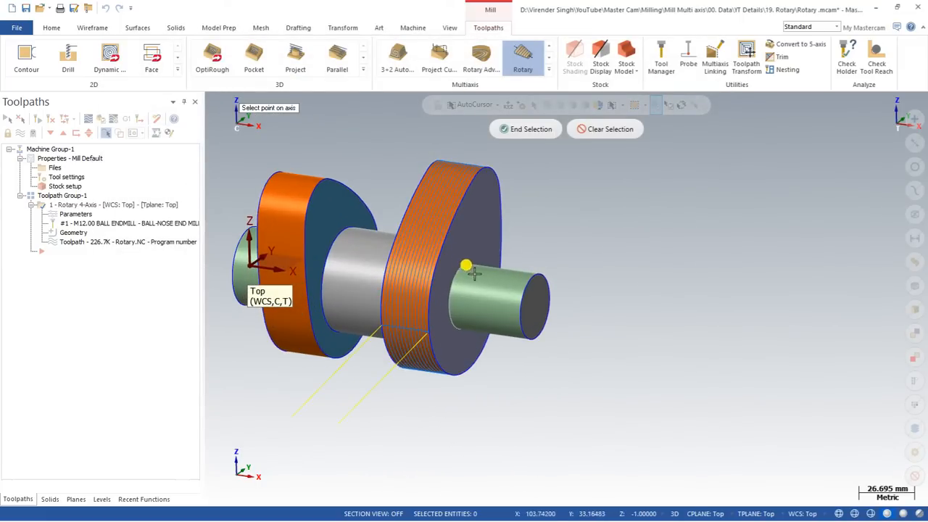
scroll(468, 268, "up", 1)
middle_click_drag(459, 268, 377, 269)
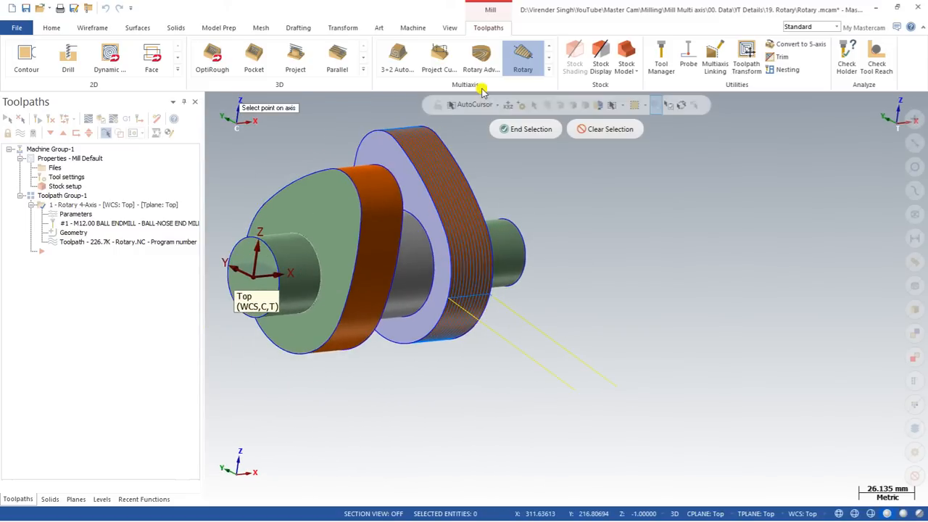
left_click(497, 104)
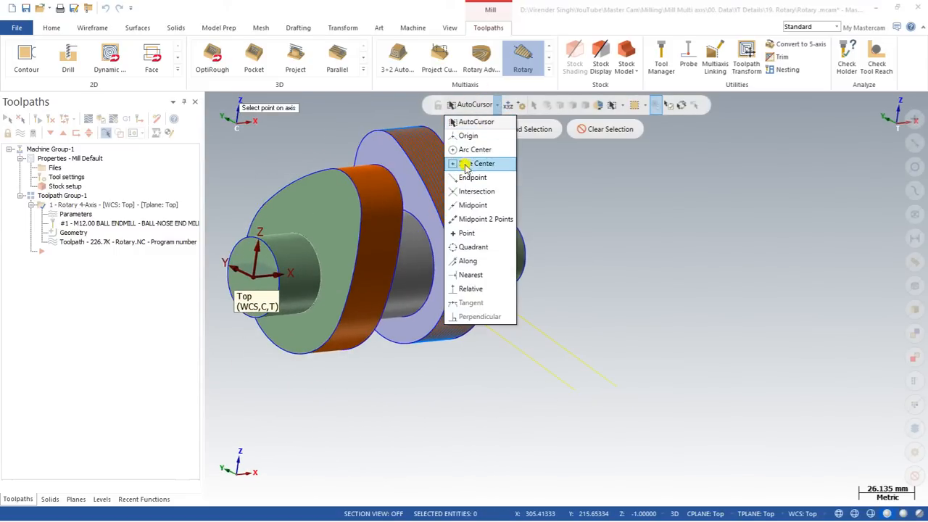
left_click(472, 157)
left_click(264, 245)
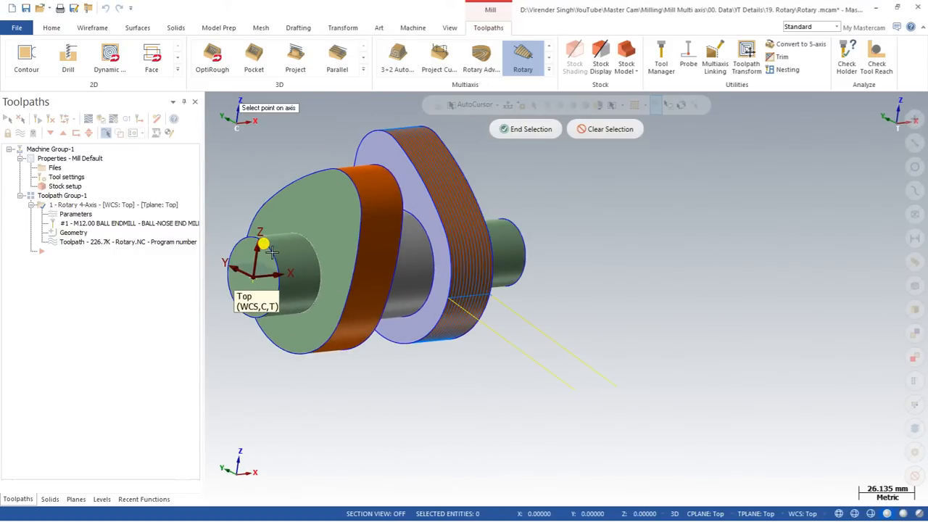
left_click(475, 340)
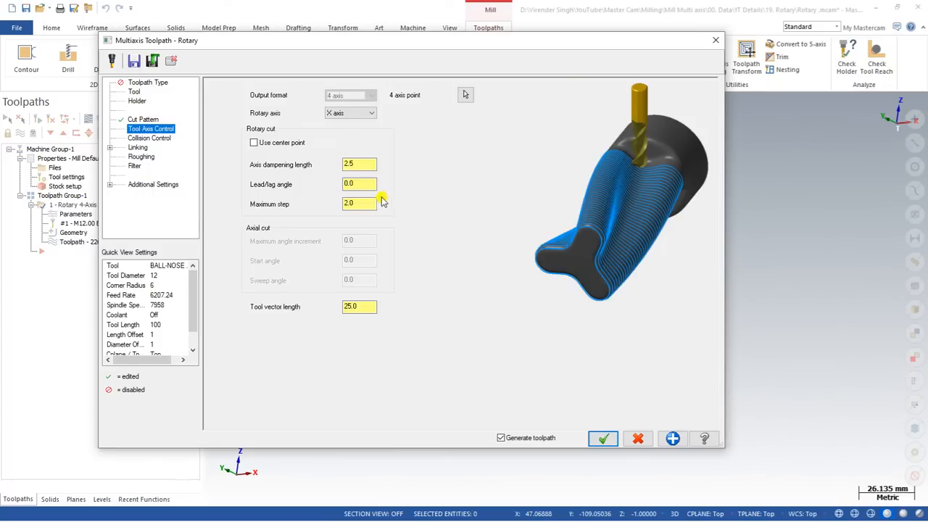
- Review the rotary cut's axis dampening length, lead/lag angle and maximum step without changing them
left_click(355, 165)
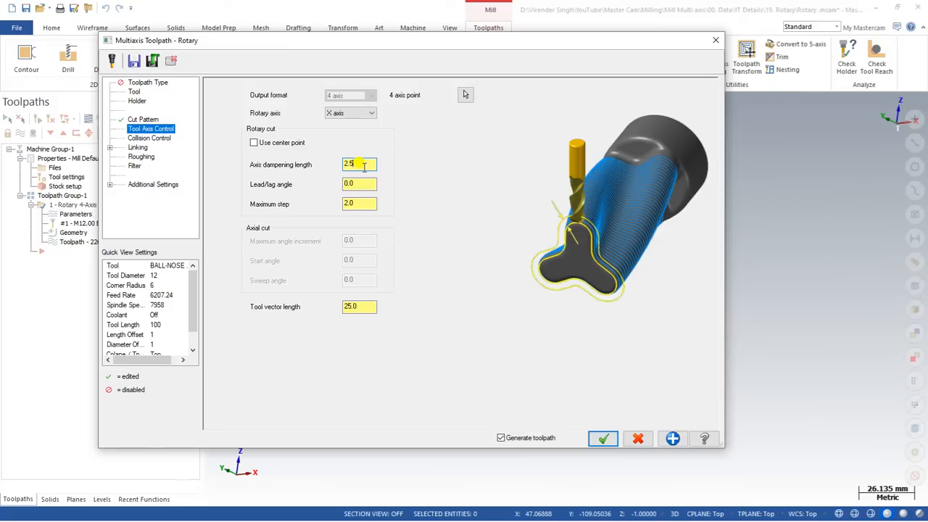
left_click(368, 184)
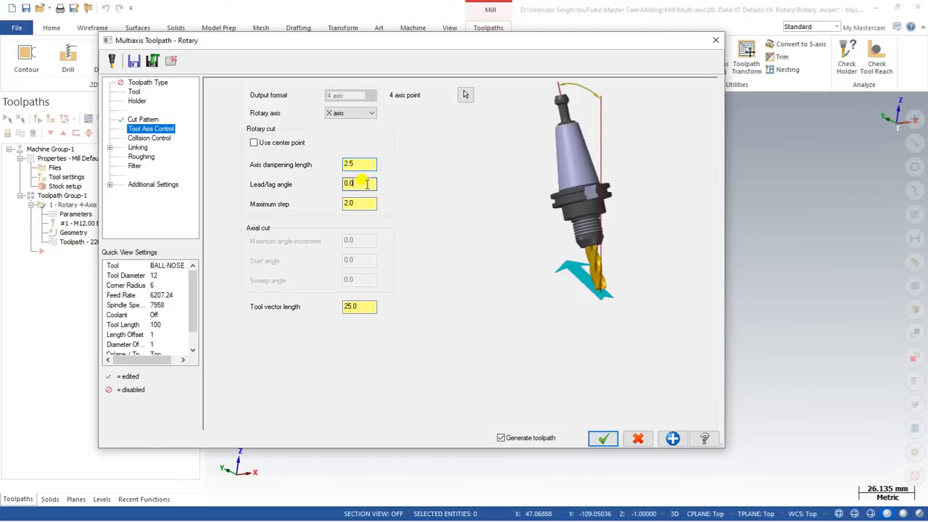
left_click(365, 203)
left_click_drag(365, 203, 317, 213)
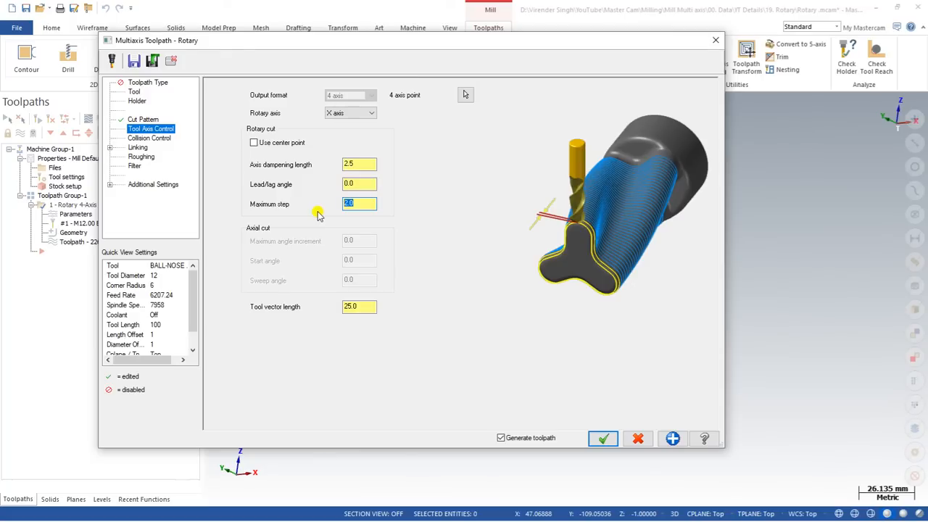
- Check the collision control and linking settings, and accept the parameters to regenerate the toolpath
left_click(149, 138)
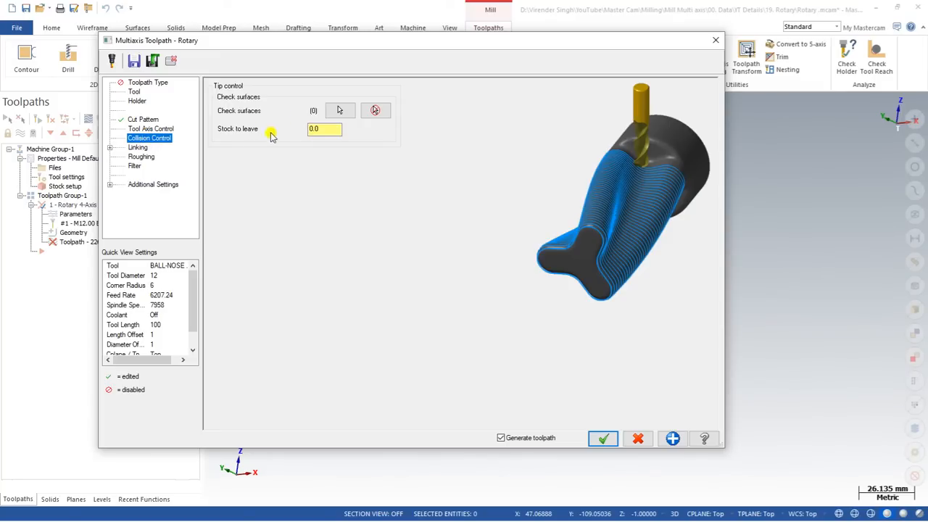
left_click(138, 147)
left_click(154, 138)
left_click(602, 437)
middle_click_drag(472, 286, 333, 235)
- Duplicate the Rotary 4-Axis operation, replace the copy's cut surface with the orange outer face of the lobe near the origin, and generate it
left_click(45, 207)
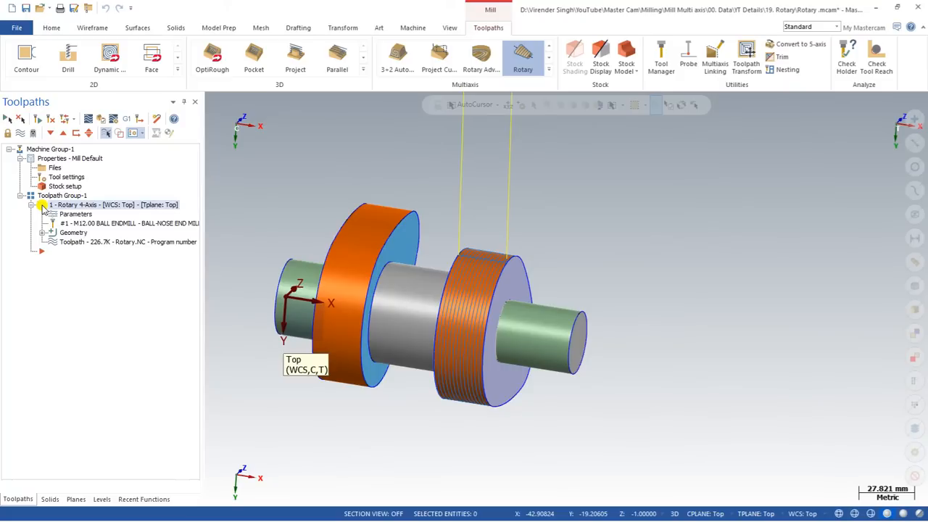
key("ctrl+v")
left_click(68, 263)
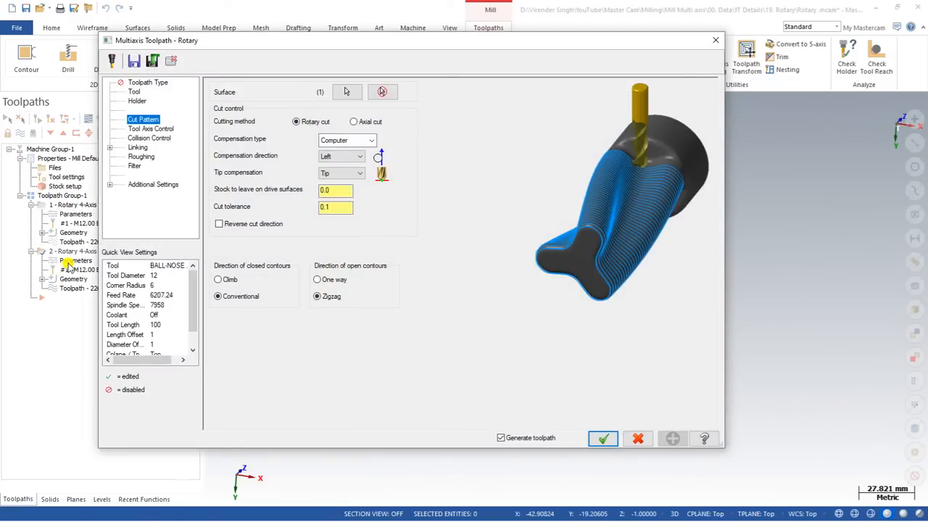
left_click(384, 94)
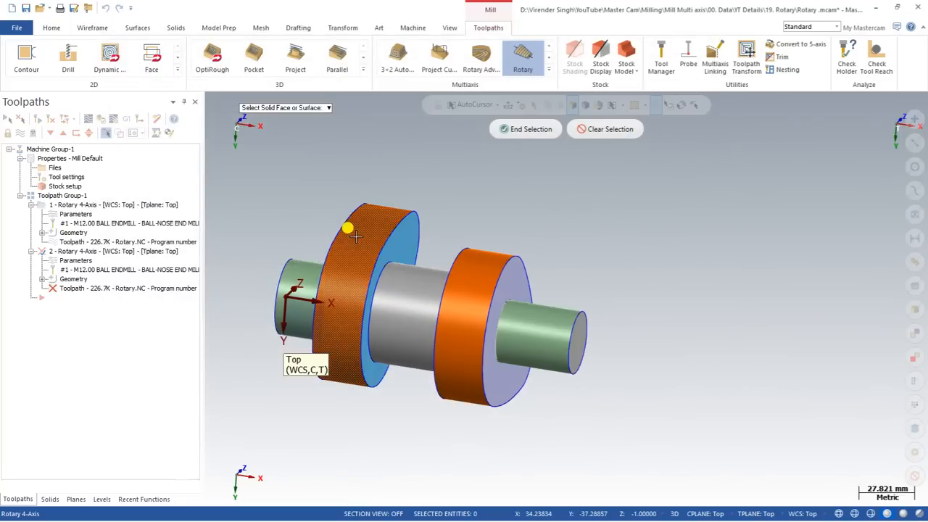
left_click(347, 225)
left_click(520, 129)
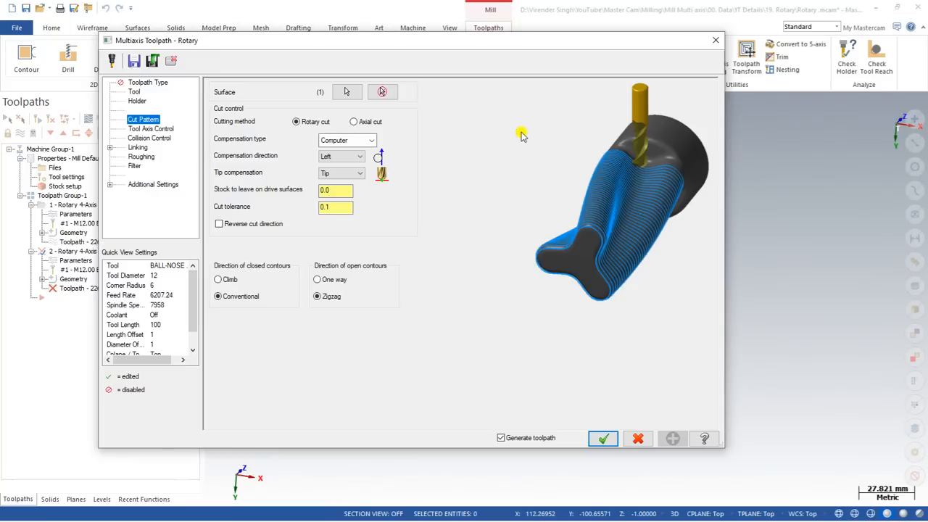
left_click(603, 438)
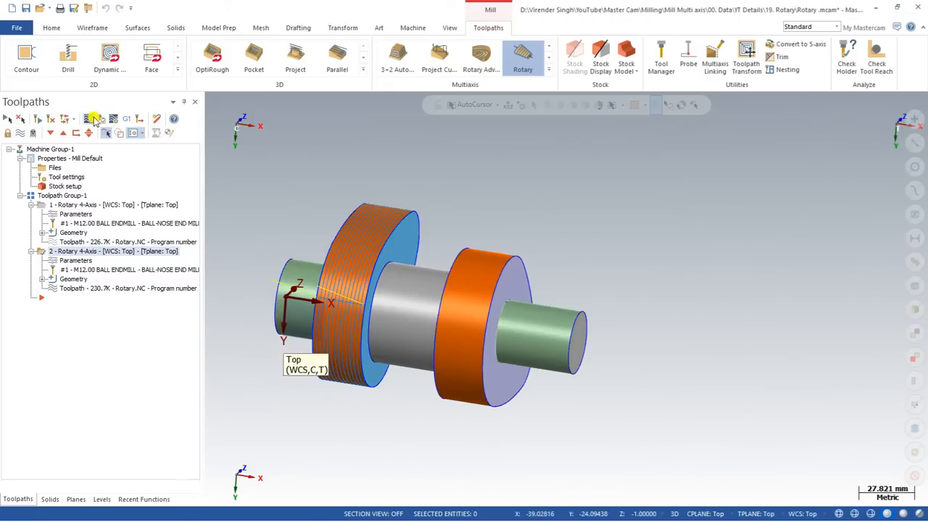
- Backplot the second Rotary operation on the lobe near the origin and close the backplot
left_click(92, 120)
left_click(211, 102)
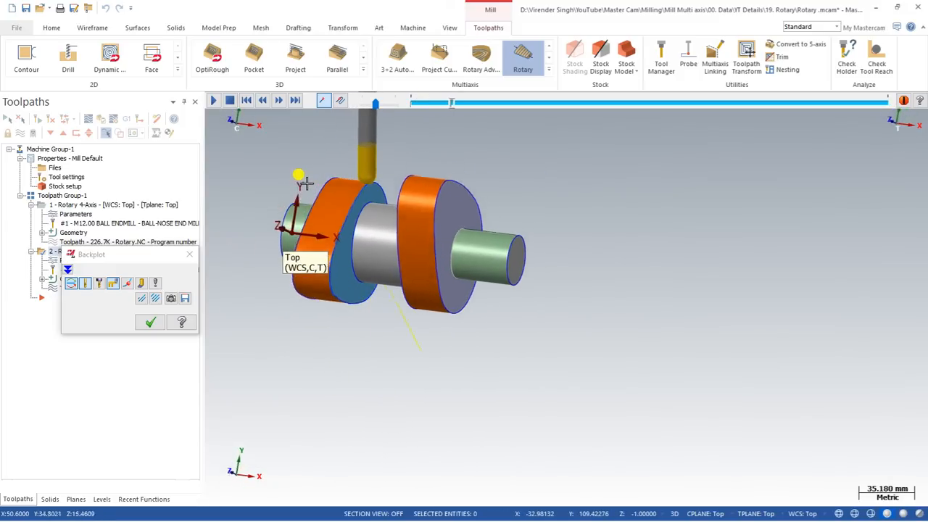
left_click(190, 254)
- Turn on Use center point in the tool axis control of the first Rotary 4-Axis operation and regenerate its toolpath
left_click(52, 206)
middle_click_drag(326, 304, 255, 215)
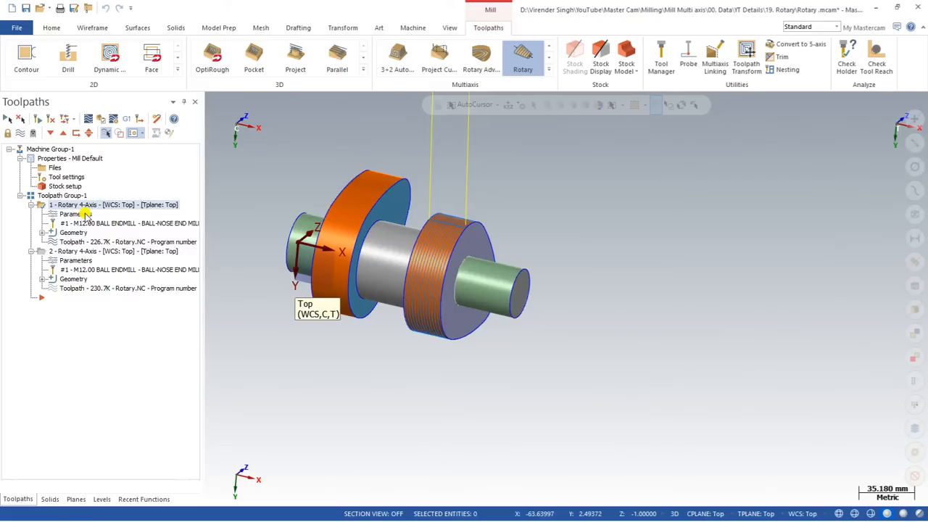
scroll(418, 200, "up", 2)
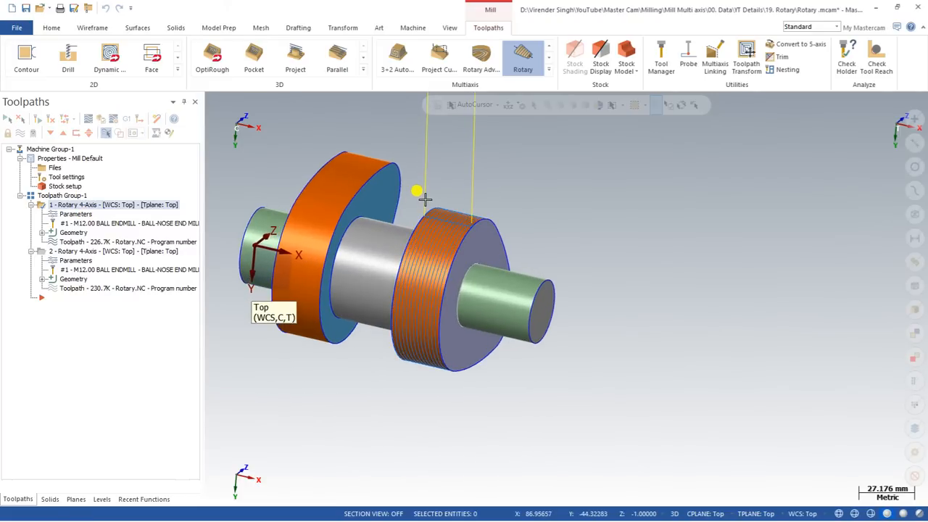
scroll(457, 290, "down", 1)
scroll(462, 296, "down", 2)
mouse_move(415, 244)
middle_mouse_down()
mouse_move(408, 234)
mouse_move(437, 242)
mouse_move(410, 258)
middle_mouse_up()
left_click(78, 215)
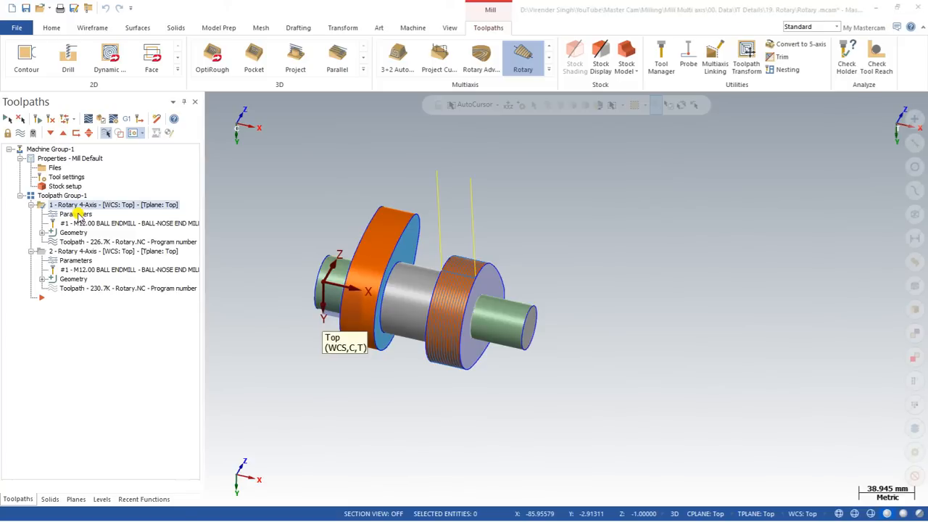
left_click(158, 129)
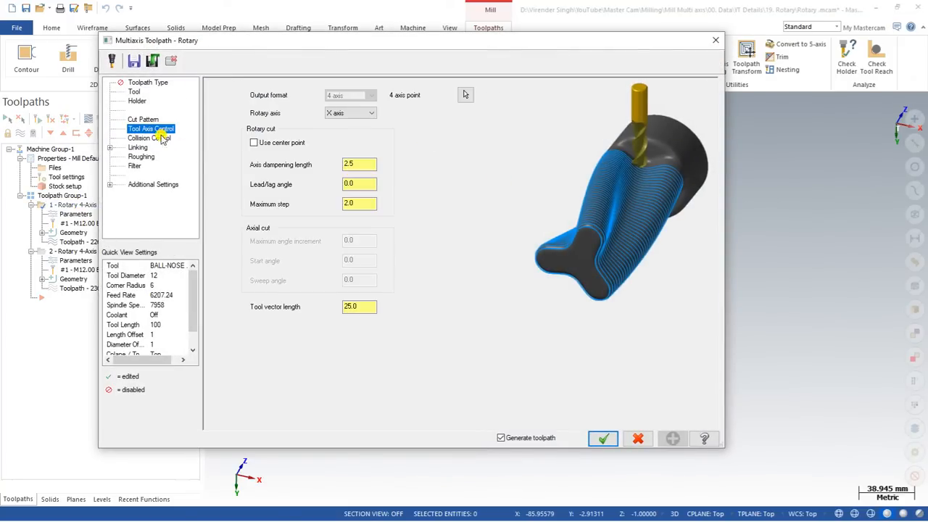
left_click(254, 143)
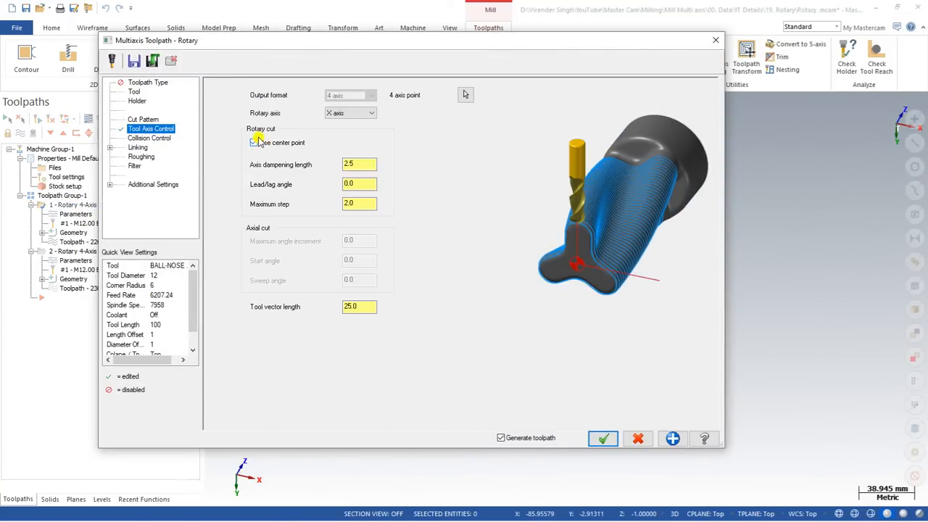
left_click(603, 438)
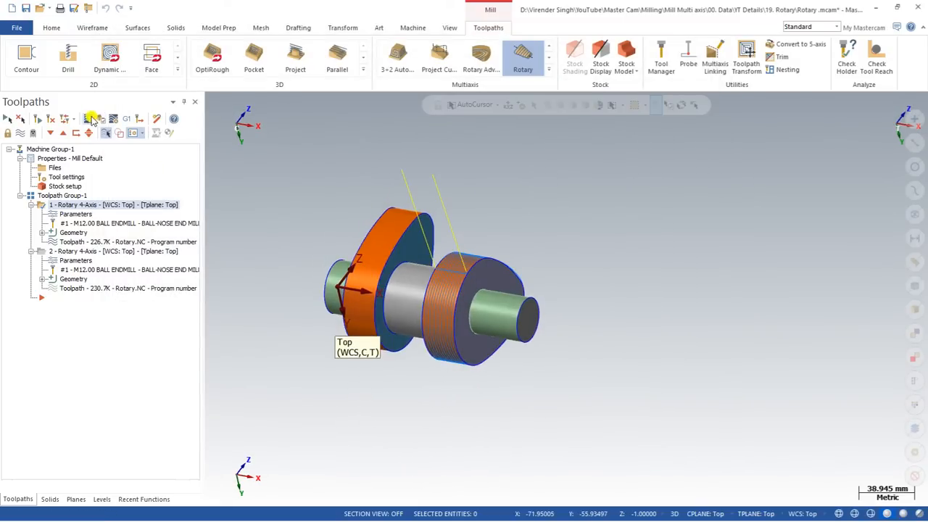
- Backplot the first Rotary operation to check the tool's orientation around the lobe, and close the backplot
left_click(89, 118)
left_click(214, 101)
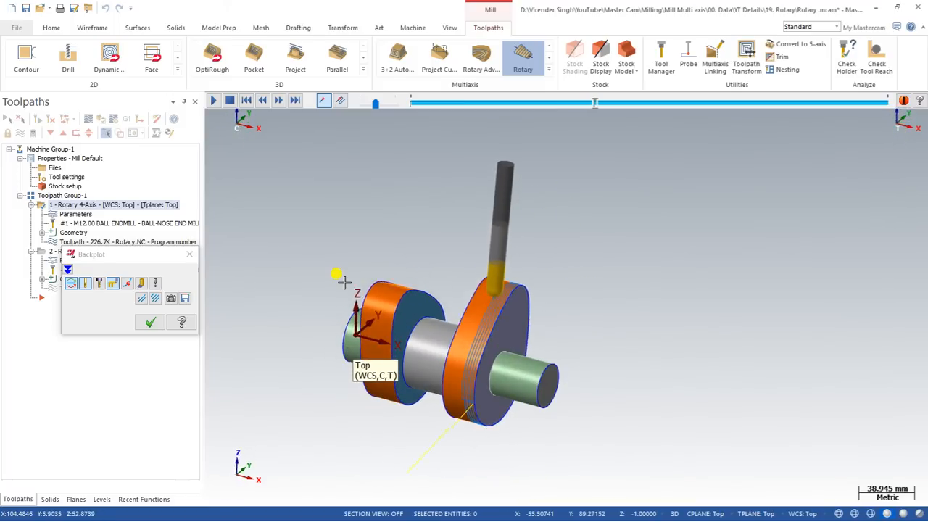
key("Escape")
- Review the Use center point option in the first Rotary operation's tool axis control and its preview, leaving the parameters with the option enabled
left_click(68, 216)
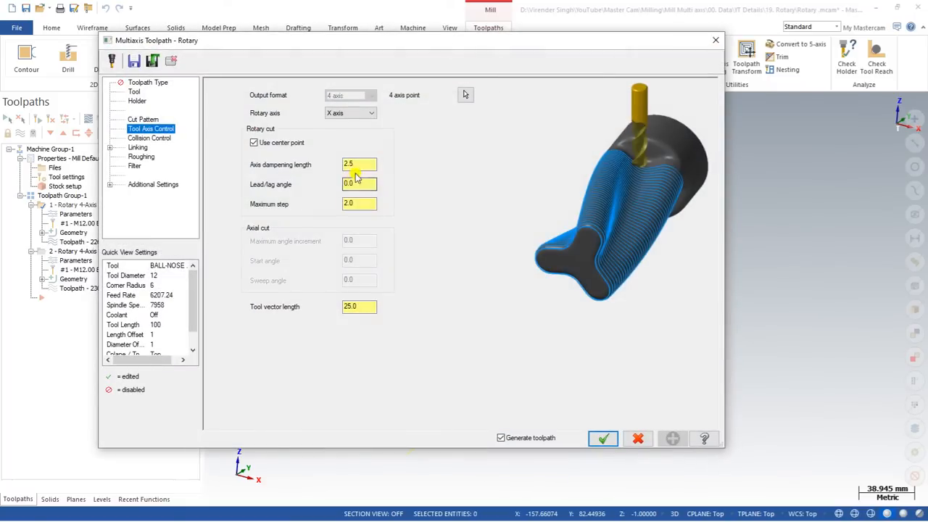
left_click(266, 147)
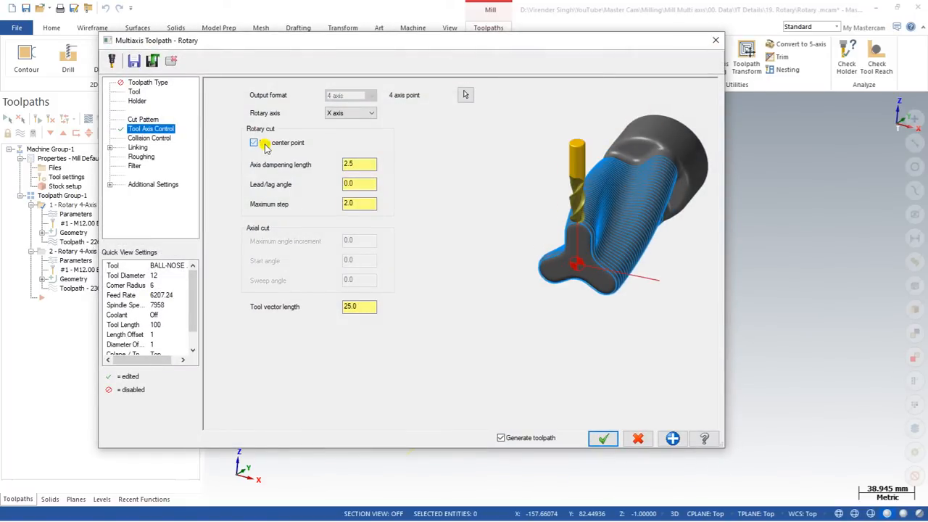
left_click(603, 438)
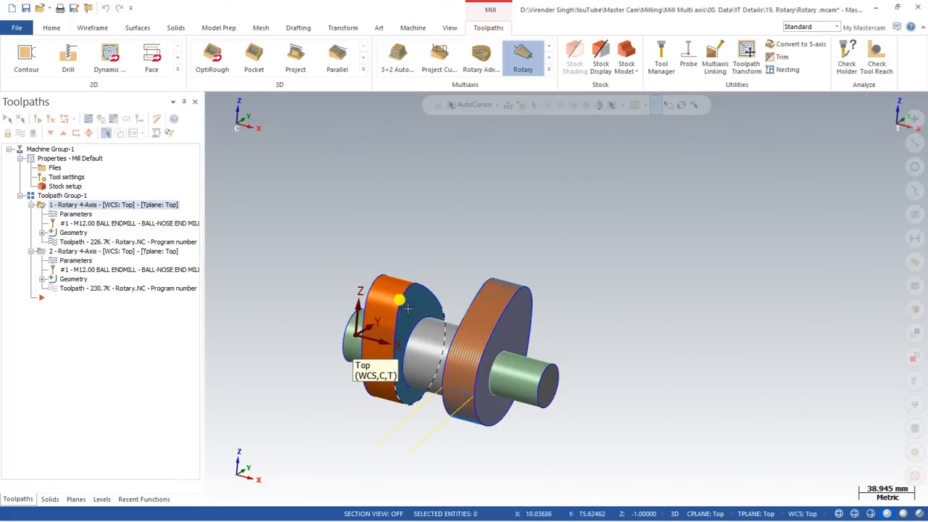
left_click(69, 215)
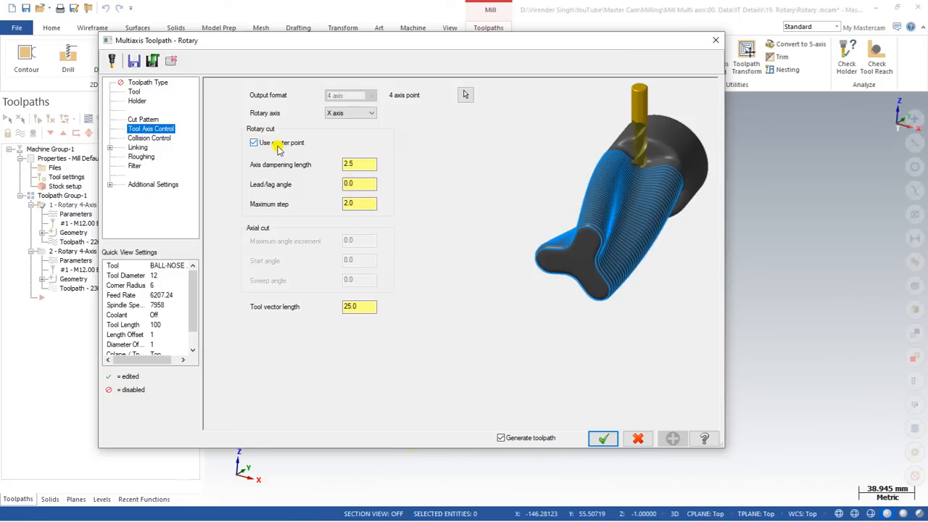
key("Escape")
scroll(358, 203, "down", 3)
scroll(441, 321, "up", 2)
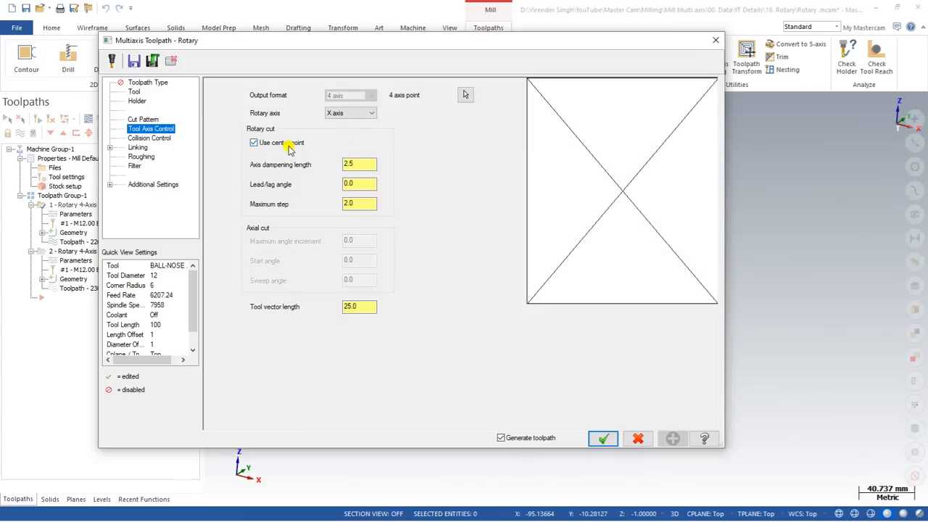
left_click(284, 144)
left_click(283, 144)
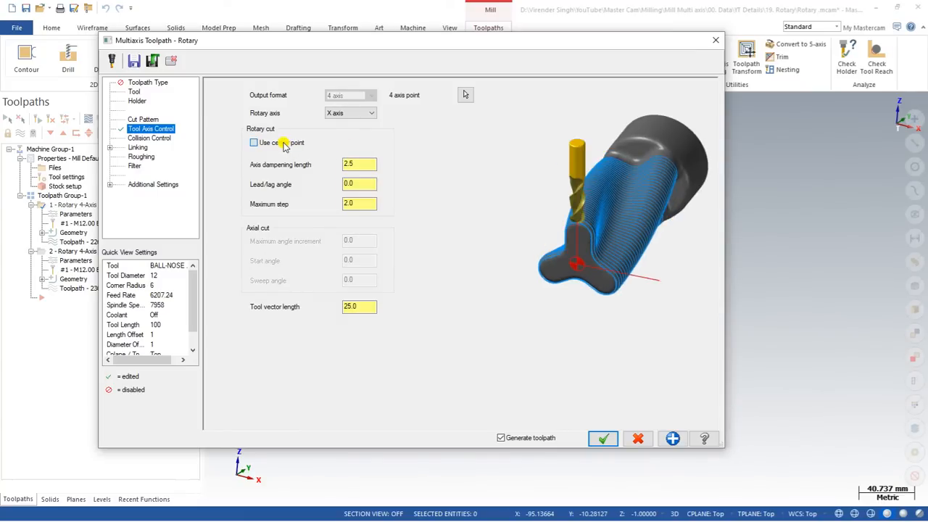
key("Escape")
- Duplicate the first Rotary 4-Axis operation and set the copy's cutting method to Axial cut
scroll(315, 206, "down", 3)
scroll(353, 237, "up", 3)
scroll(363, 248, "up", 3)
middle_click_drag(362, 248, 378, 262)
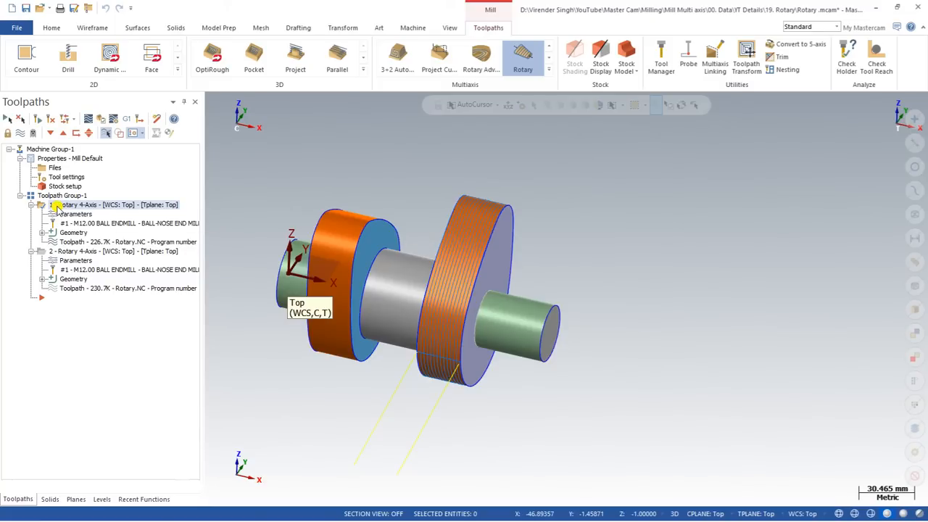
key("ctrl+v")
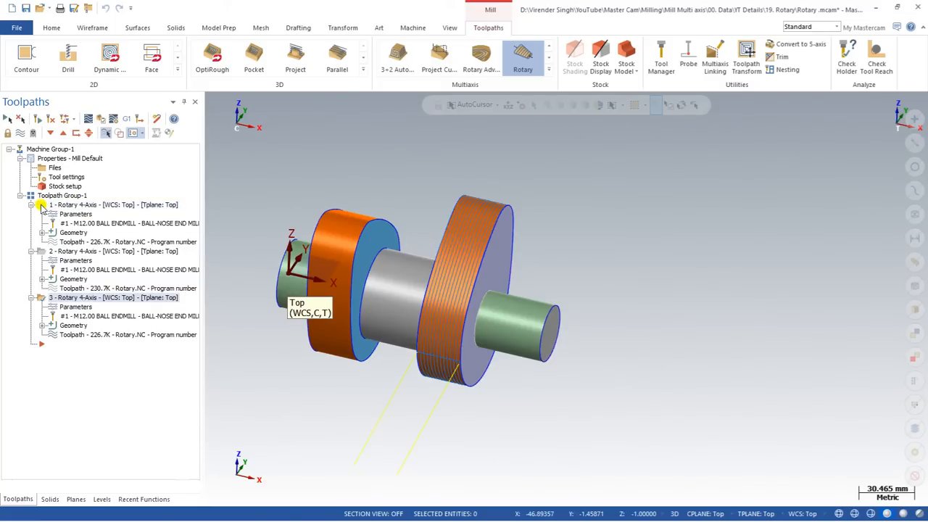
left_click(64, 307)
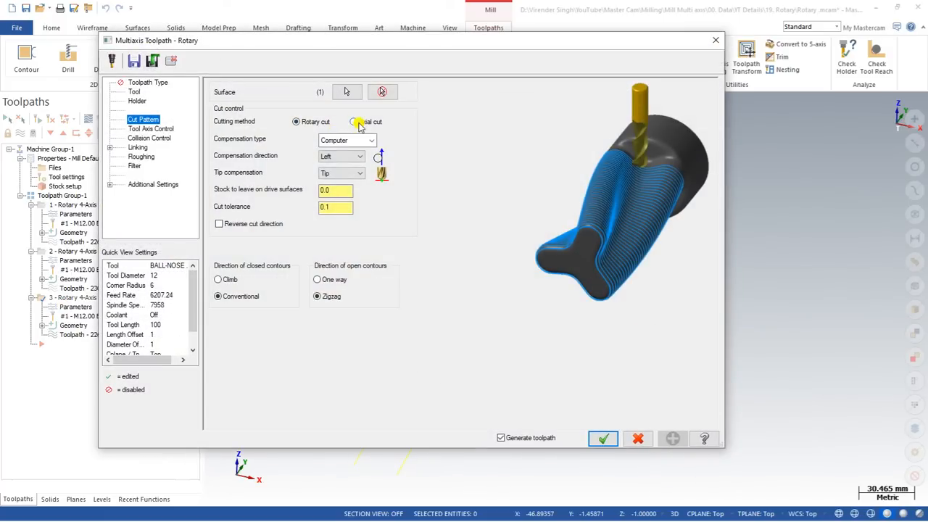
left_click(355, 123)
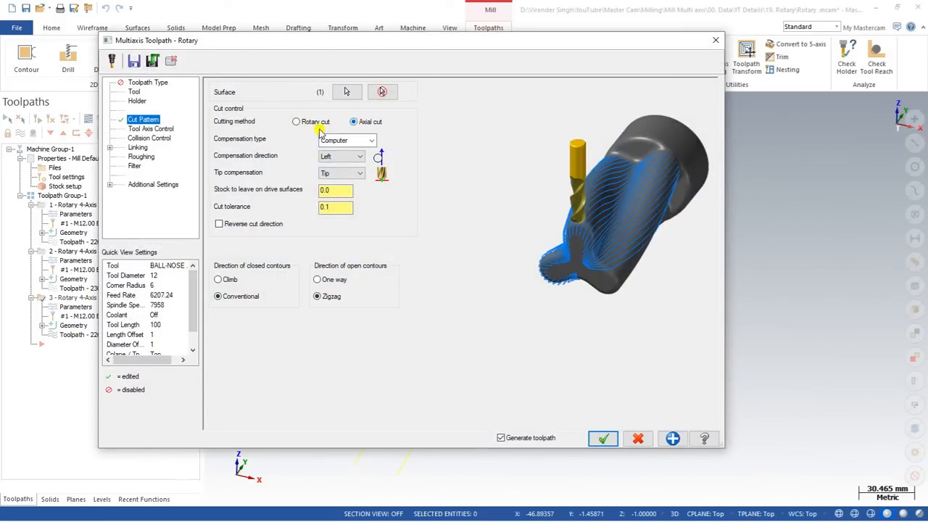
- Set the axial cut's maximum angle increment to 10 and sweep angle to 360, and generate the toolpath
left_click(156, 129)
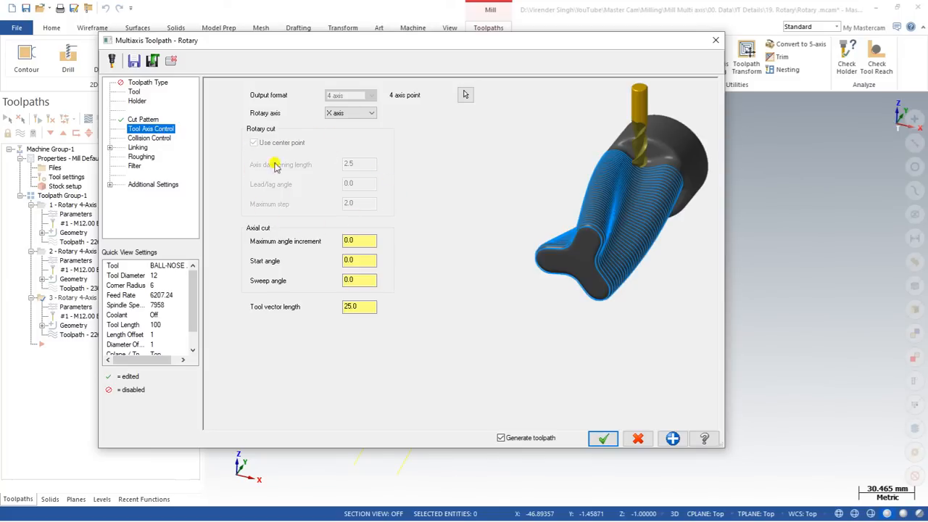
left_click_drag(366, 240, 320, 239)
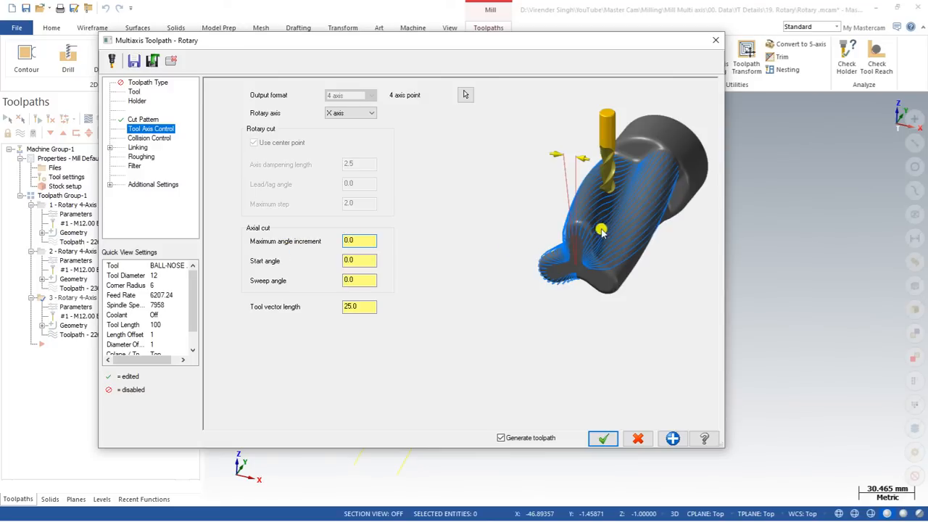
left_click_drag(366, 243, 336, 242)
left_click(364, 261)
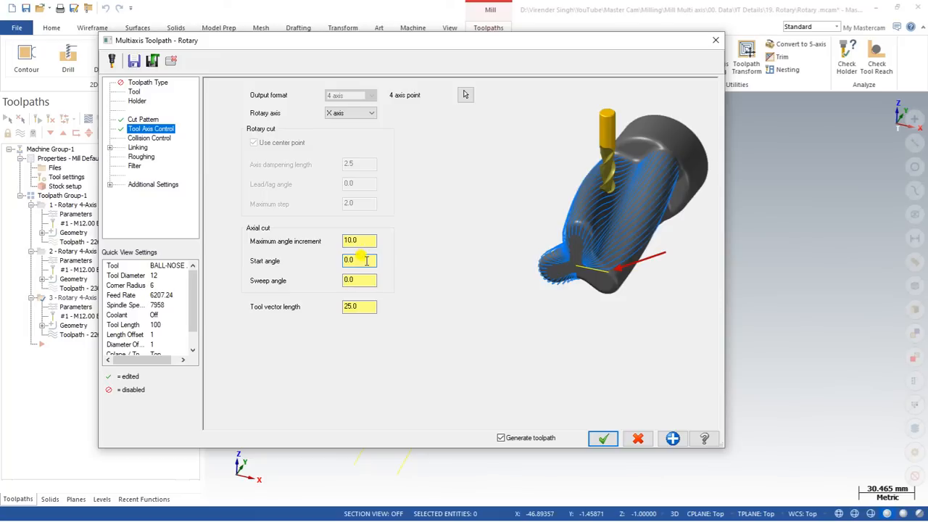
left_click(360, 281)
left_click_drag(360, 281, 300, 288)
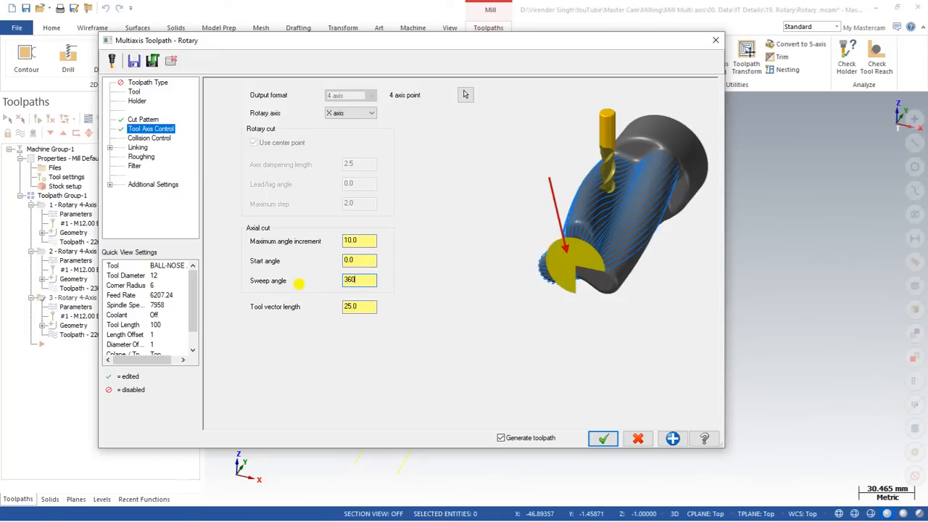
left_click(602, 439)
- Backplot the axial cut Rotary operation on the lobe farther from the origin, and close the backplot
middle_click_drag(466, 311, 443, 281)
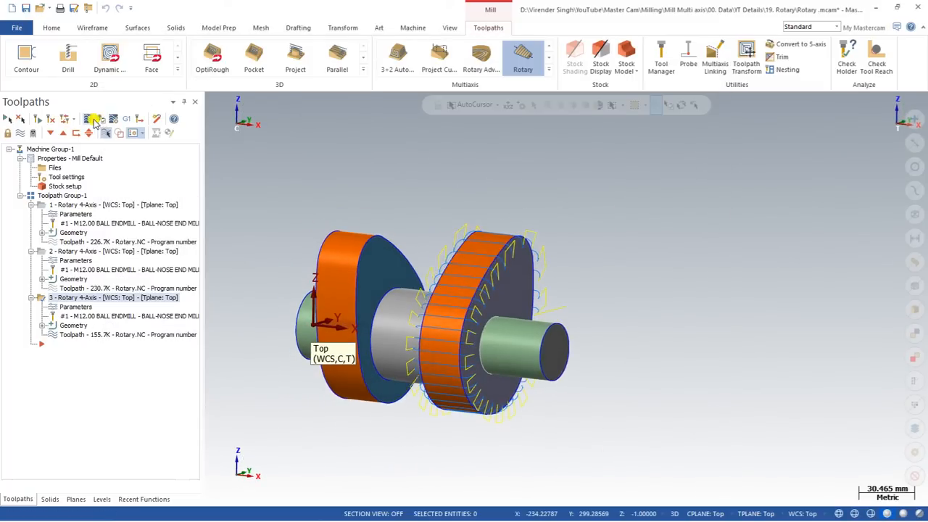
left_click(90, 119)
left_click(214, 101)
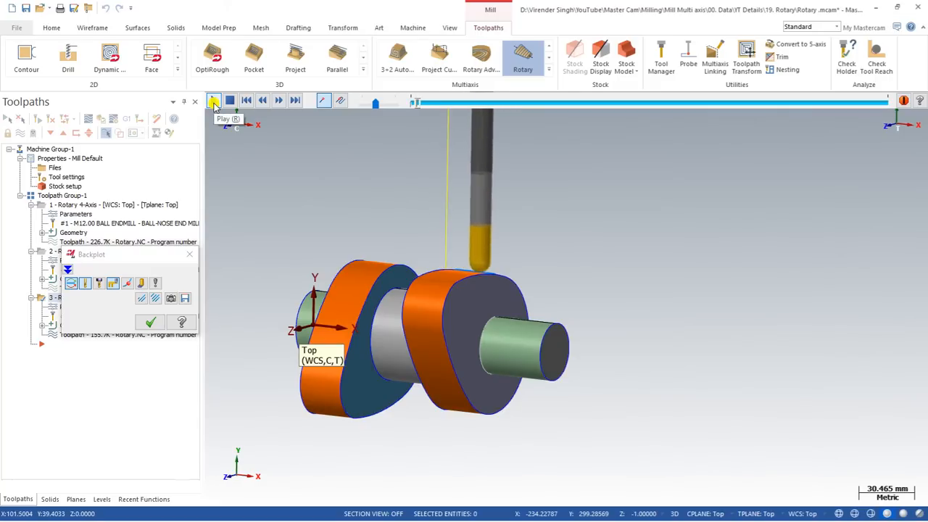
middle_click_drag(340, 173, 394, 182)
scroll(443, 291, "up", 1)
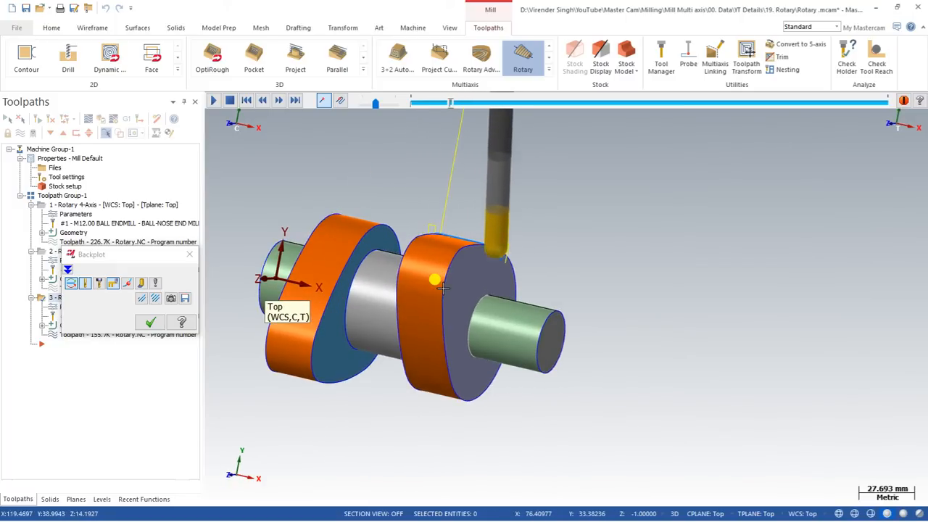
middle_click_drag(443, 289, 457, 269)
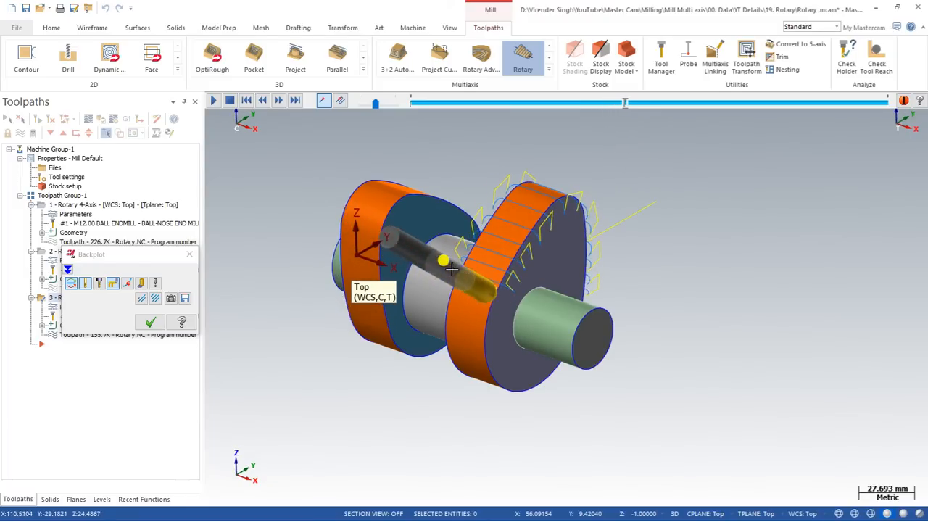
key("Escape")
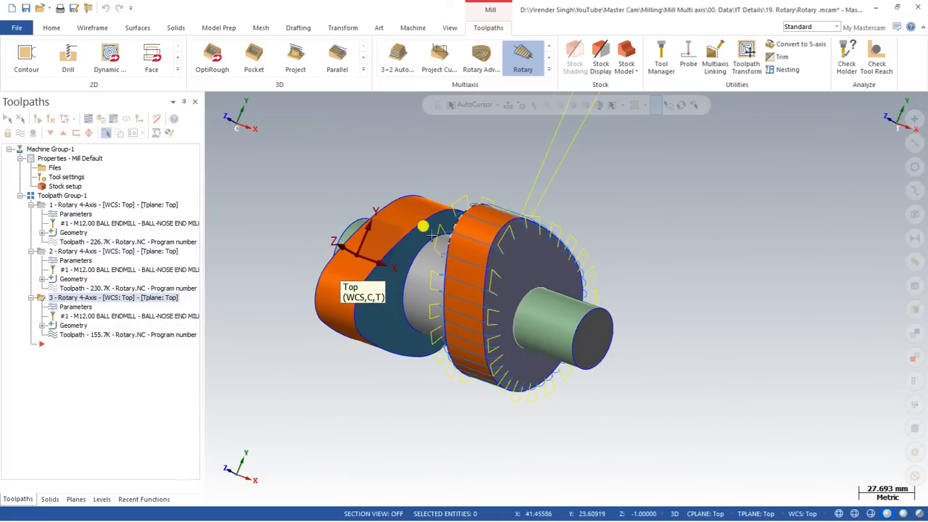
- Extrude the outline of the farther lobe's outer end face 5 mm away from the lobe as a new solid body
left_click(139, 29)
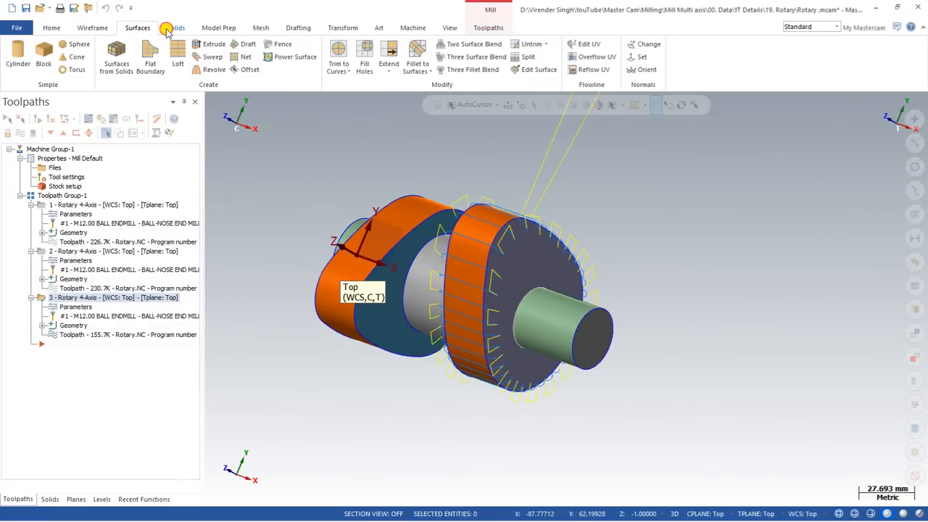
left_click(174, 29)
left_click(120, 58)
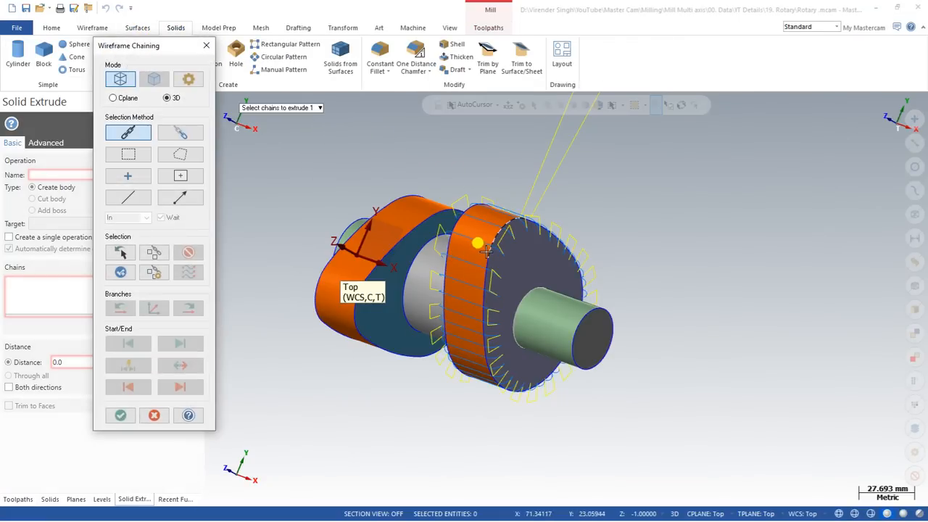
left_click(487, 250)
left_click(120, 415)
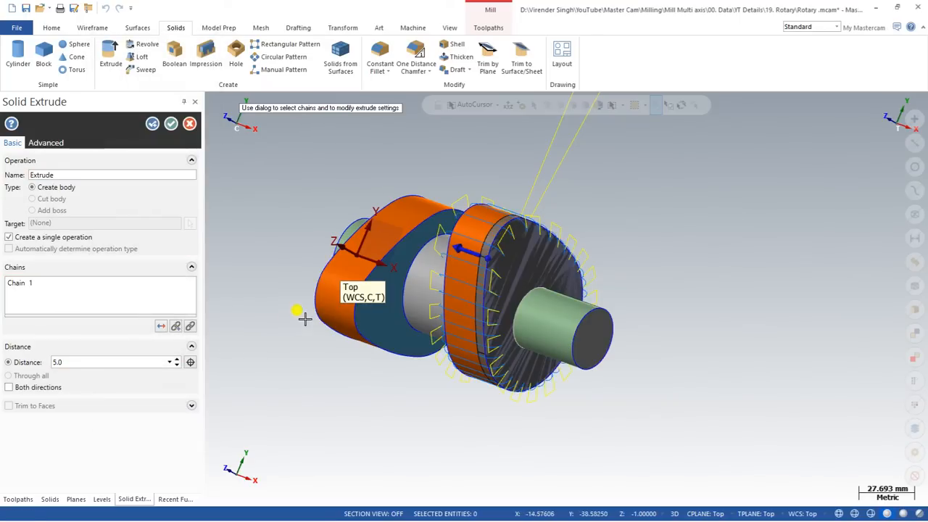
left_click(161, 325)
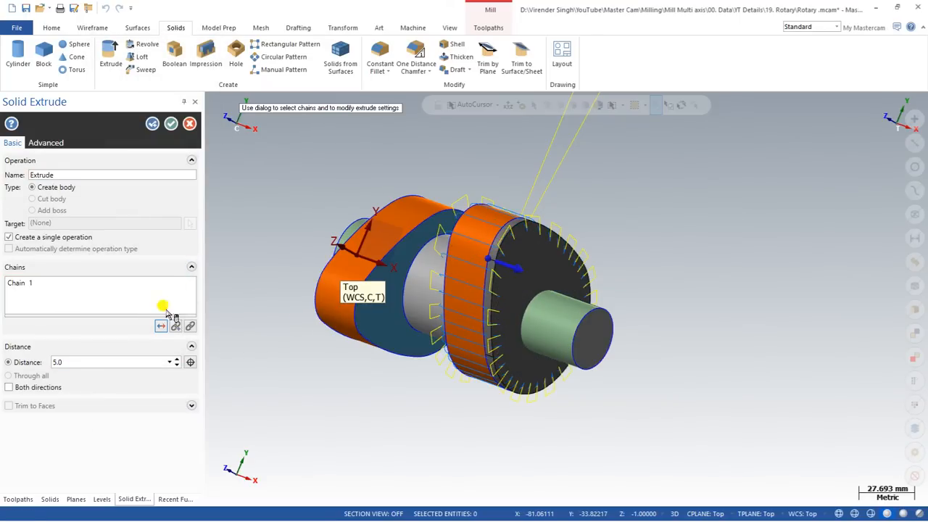
left_click(151, 124)
- Extrude the outline of the same lobe's inner end face 5 mm toward the other lobe as a new body
middle_click_drag(296, 213, 528, 232)
left_click(539, 238)
left_click(121, 415)
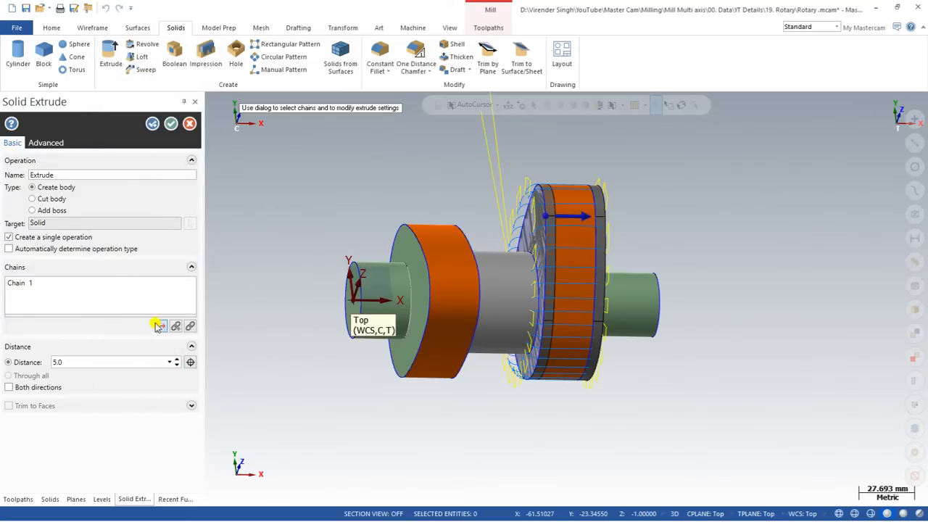
left_click(159, 326)
left_click(171, 124)
- Assign the outer rim faces of both extruded bodies beside the farther lobe as check surfaces for the third Rotary operation and regenerate it
middle_click_drag(480, 192, 369, 230)
left_click(91, 307)
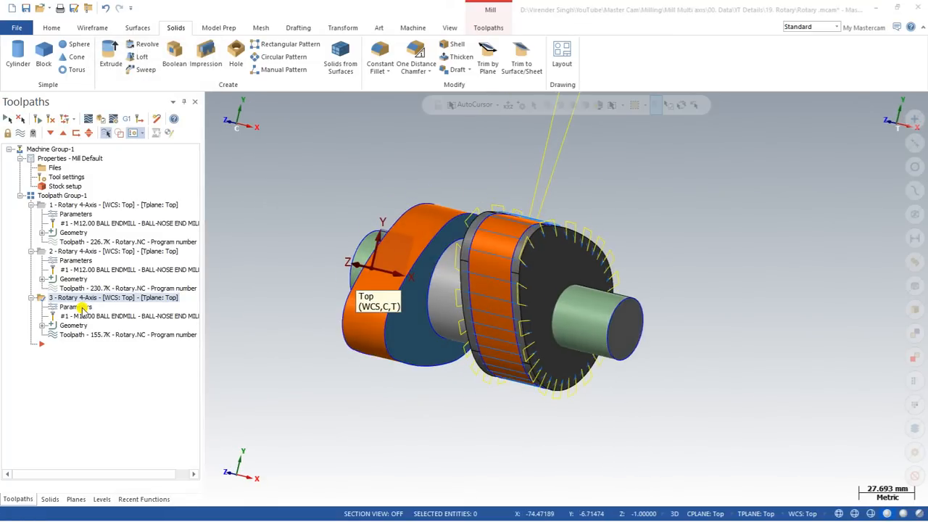
left_click(152, 138)
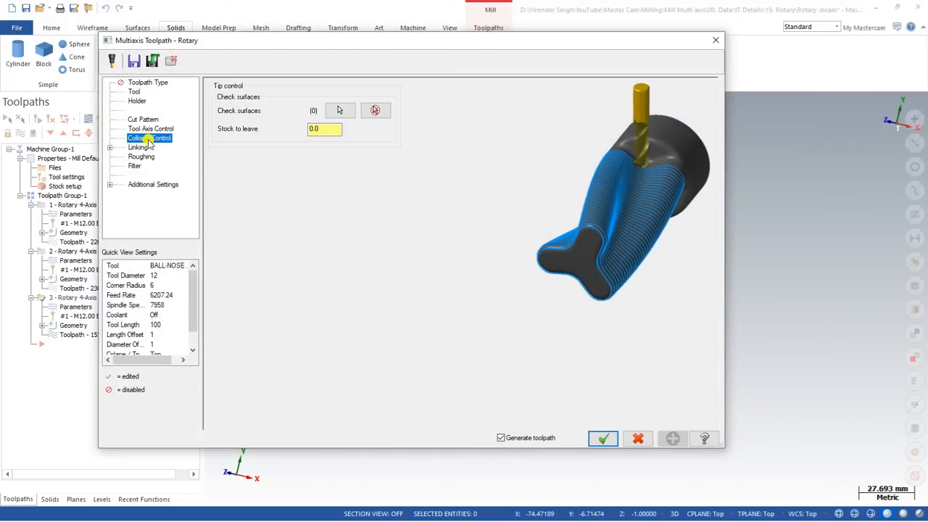
left_click(340, 110)
scroll(520, 248, "up", 4)
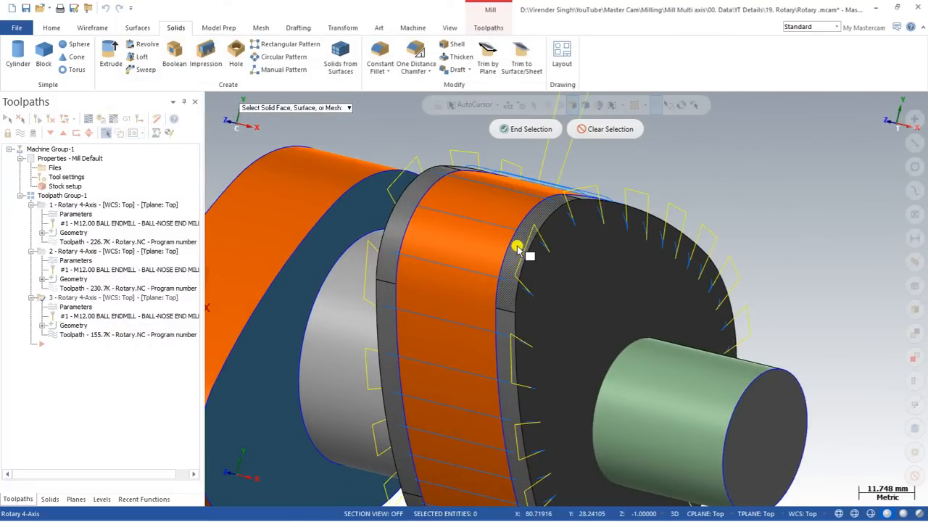
left_click(517, 249)
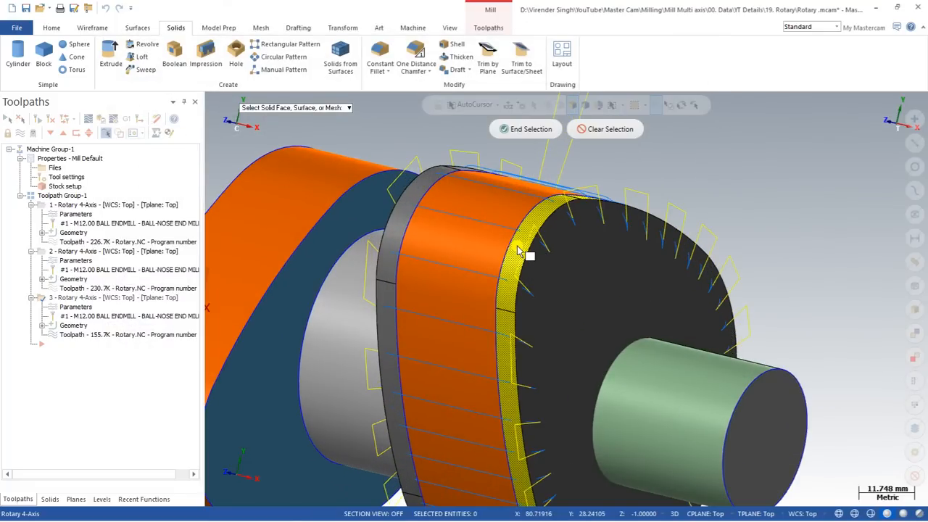
left_click(404, 216)
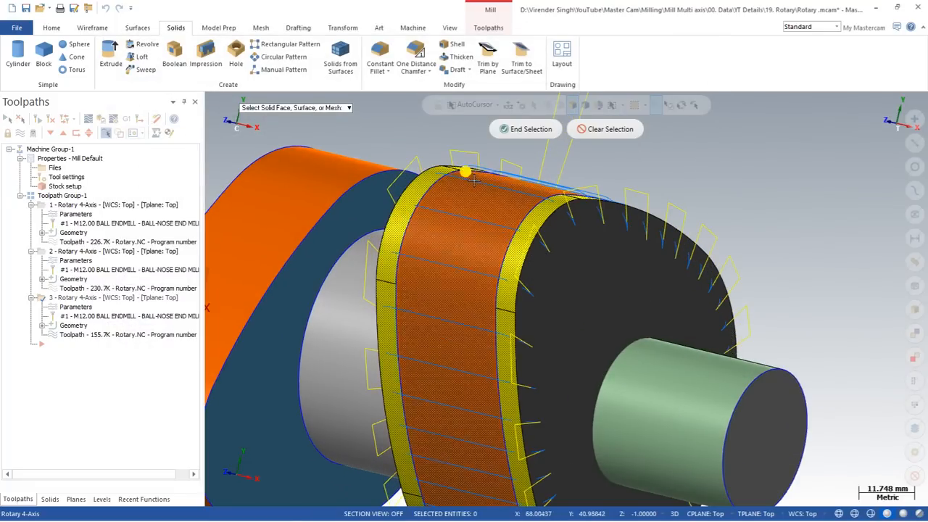
left_click(527, 130)
left_click(604, 438)
- Backplot the third Rotary operation to check its tool motion with the check surfaces, and close the backplot
middle_click_drag(557, 255, 535, 264)
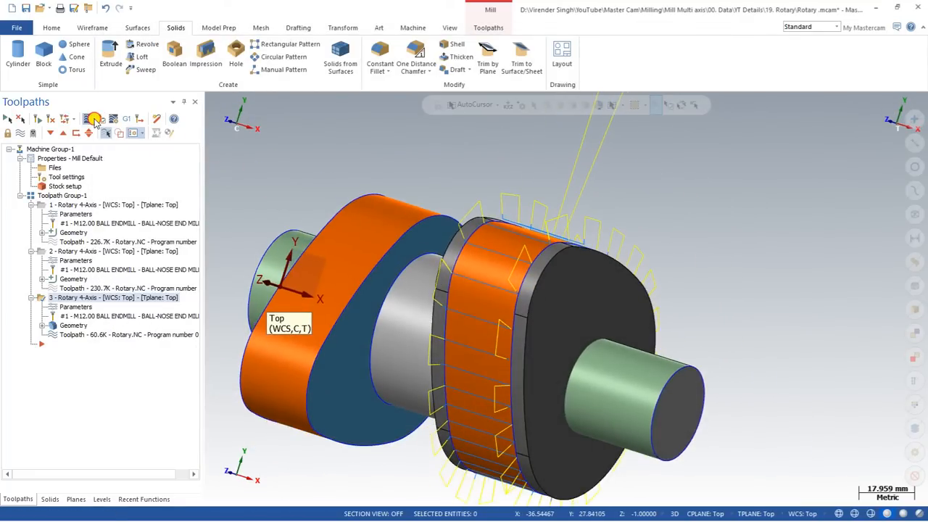
left_click(88, 118)
left_click(210, 101)
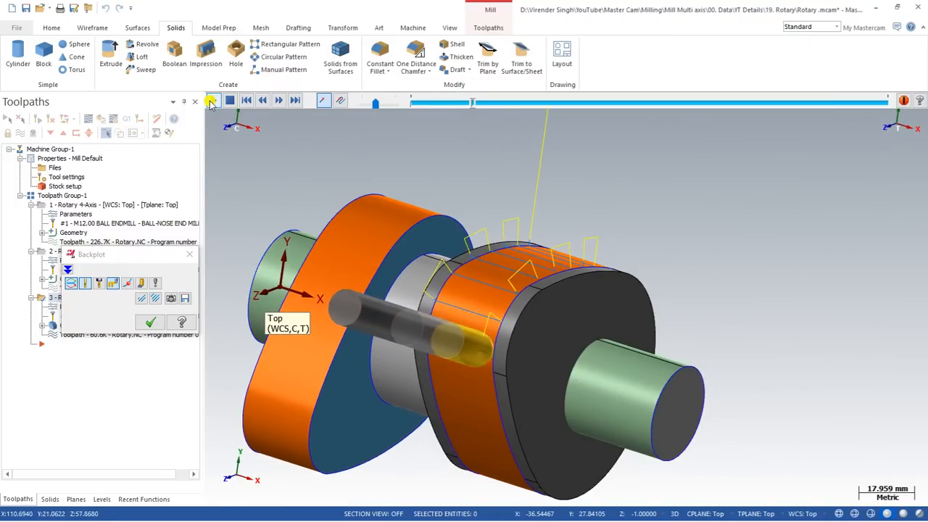
key("Escape")
- Disable the retract height in the third Rotary operation's linking parameters and regenerate the toolpath
left_click(70, 309)
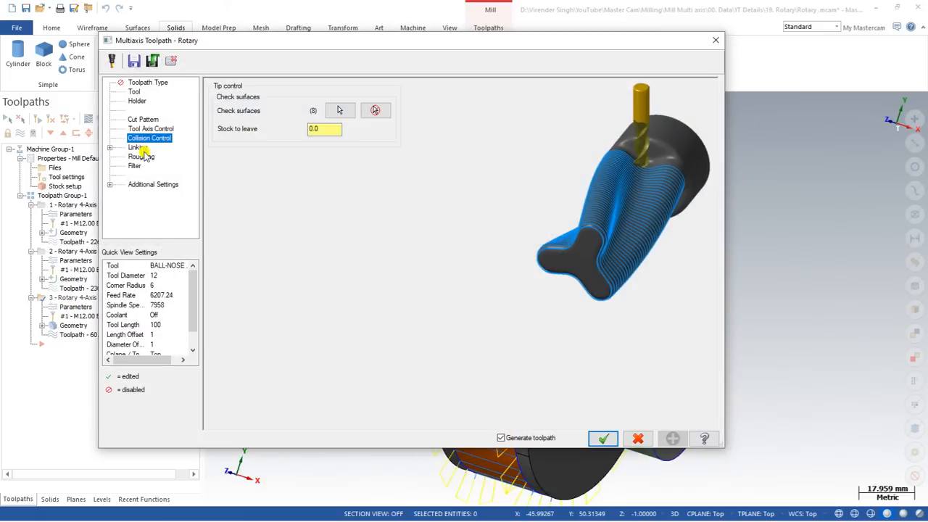
left_click(138, 148)
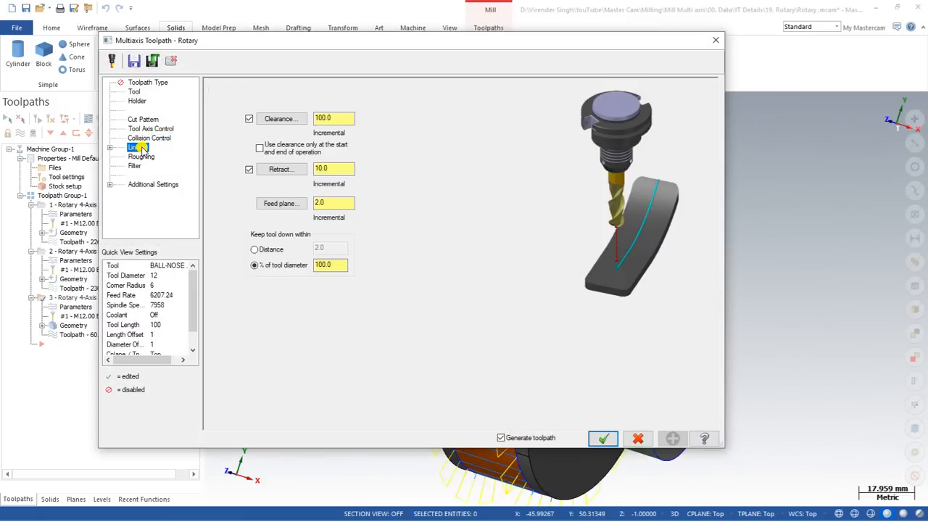
left_click(248, 170)
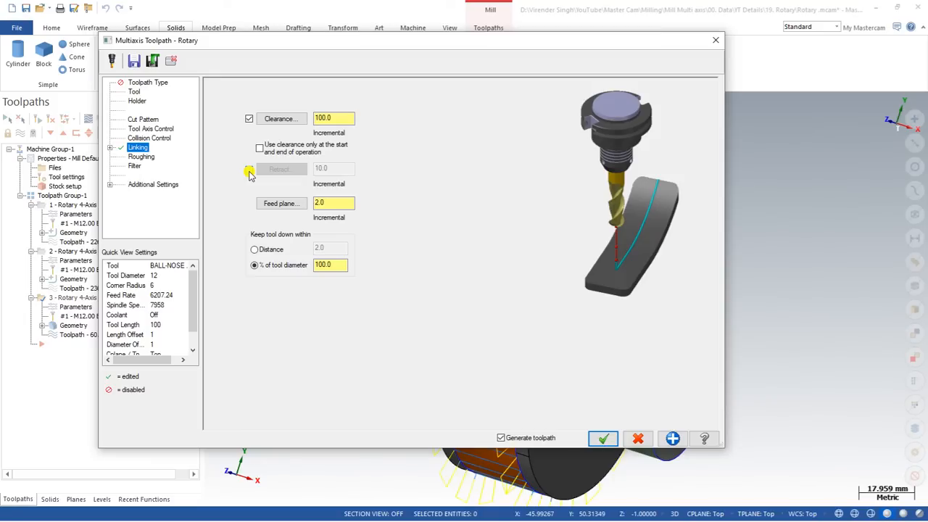
left_click(602, 438)
- Backplot the third Rotary operation without the retract moves, and close the backplot
mouse_move(496, 262)
middle_mouse_down()
mouse_move(477, 276)
mouse_move(494, 245)
middle_mouse_up()
left_click(88, 118)
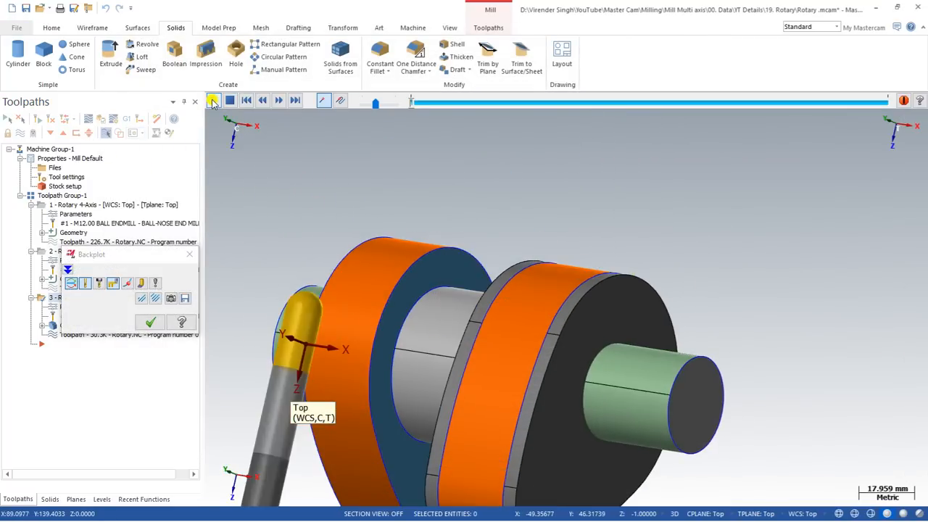
scroll(481, 186, "down", 2)
scroll(493, 284, "up", 2)
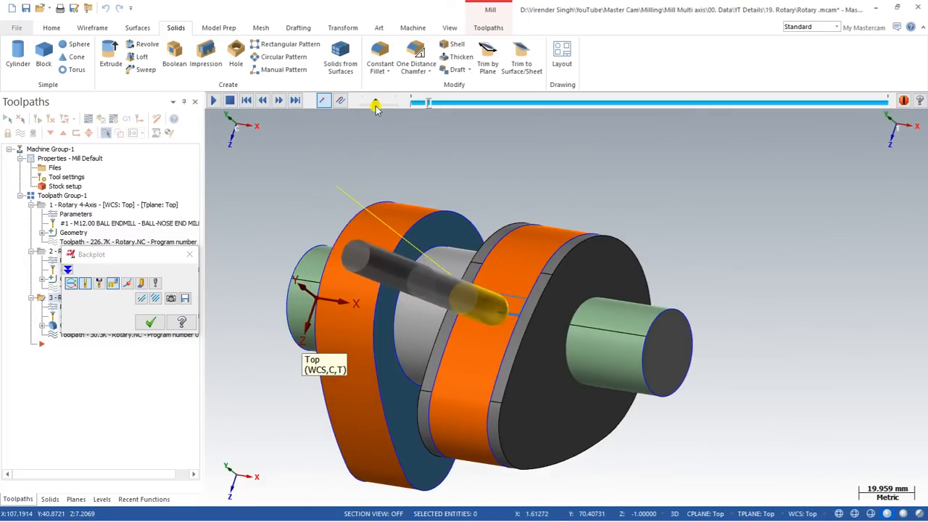
left_click(150, 322)
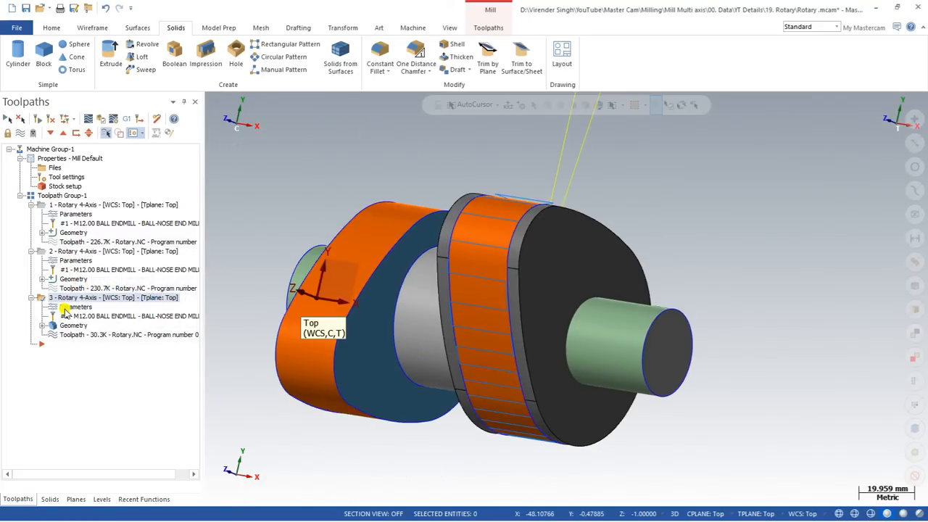
- Set the third Rotary operation's axial cut maximum angle increment to 5 and regenerate the toolpath
left_click(67, 309)
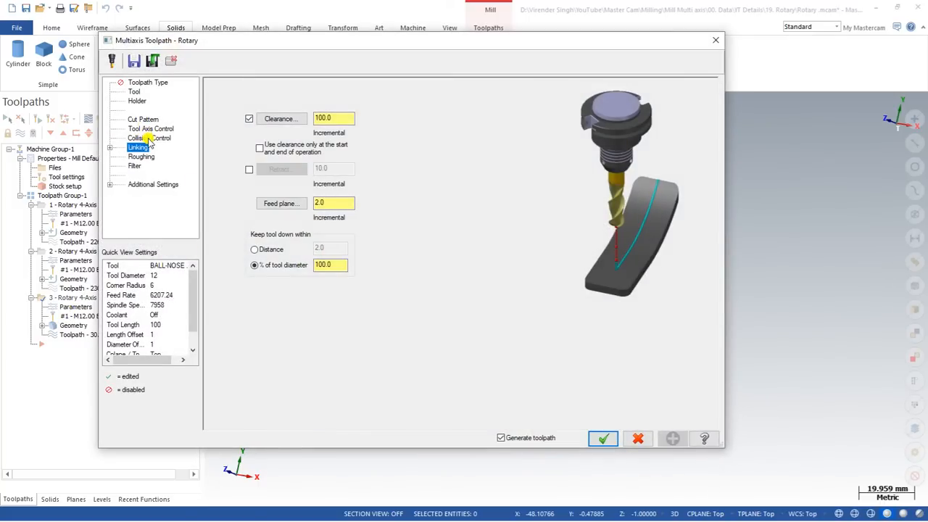
left_click(151, 138)
left_click(151, 129)
left_click_drag(355, 240, 317, 241)
type("5")
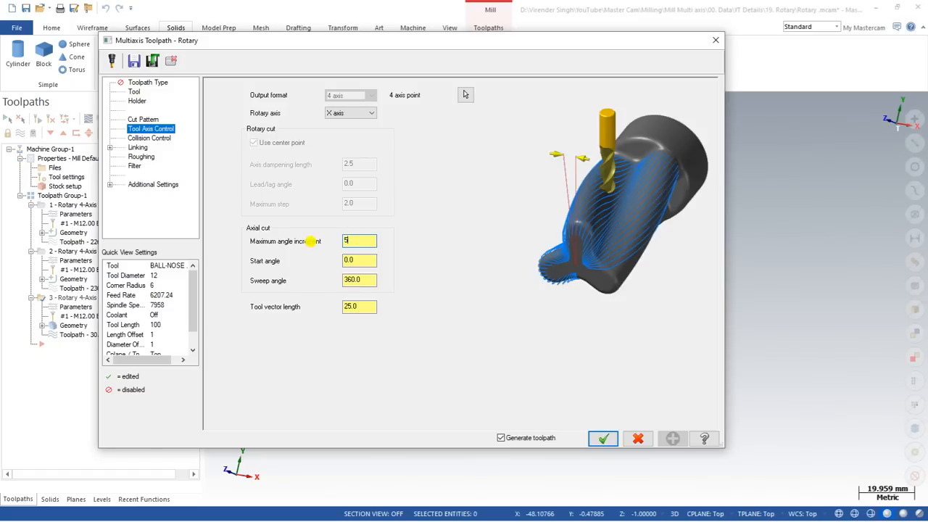
left_click(604, 438)
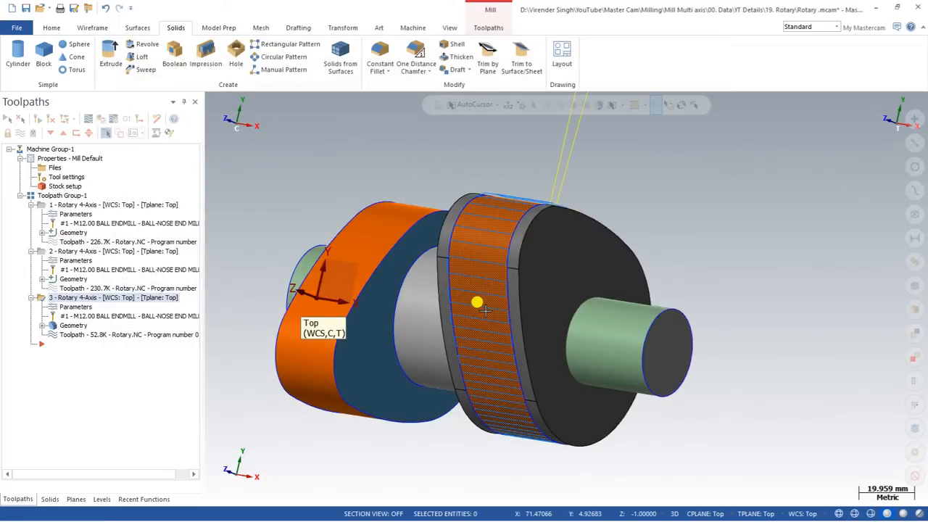
- Examine the axial cut passes around the farther lobe and between its two bordering bodies from several angles
middle_click_drag(487, 258, 481, 304)
scroll(478, 305, "down", 3)
scroll(530, 174, "up", 3)
middle_click_drag(532, 177, 522, 203)
scroll(532, 165, "up", 4)
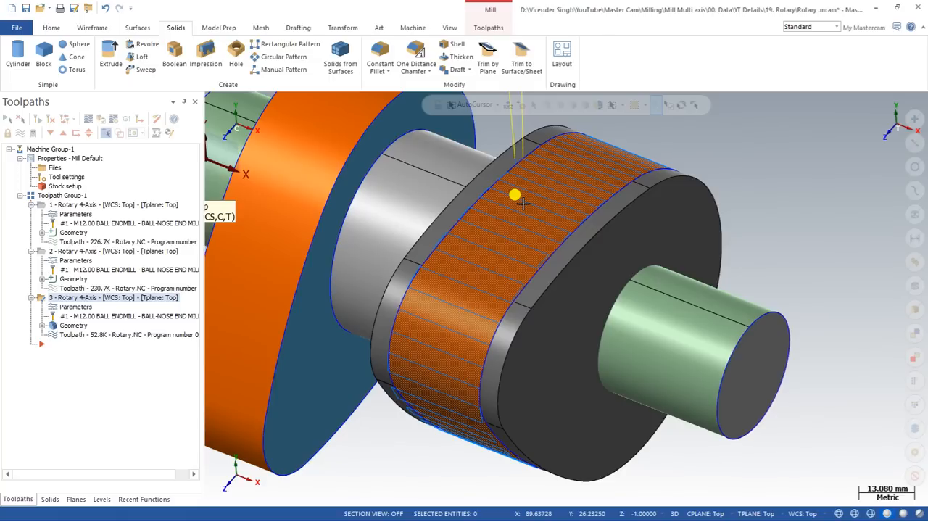
scroll(541, 273, "down", 3)
mouse_move(538, 272)
middle_mouse_down()
mouse_move(530, 248)
mouse_move(535, 264)
middle_mouse_up()
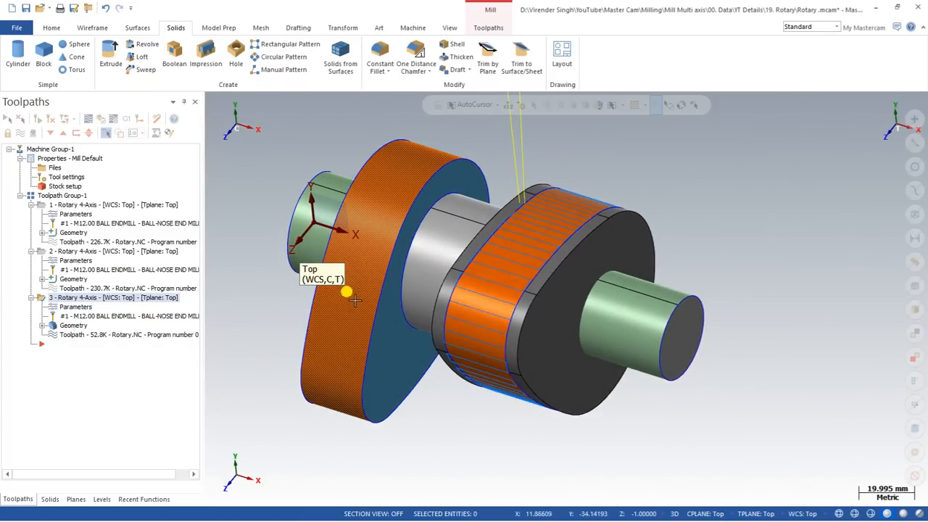
- Review the third Rotary operation's roughing cut depth settings and close its parameters without changes
left_click(76, 308)
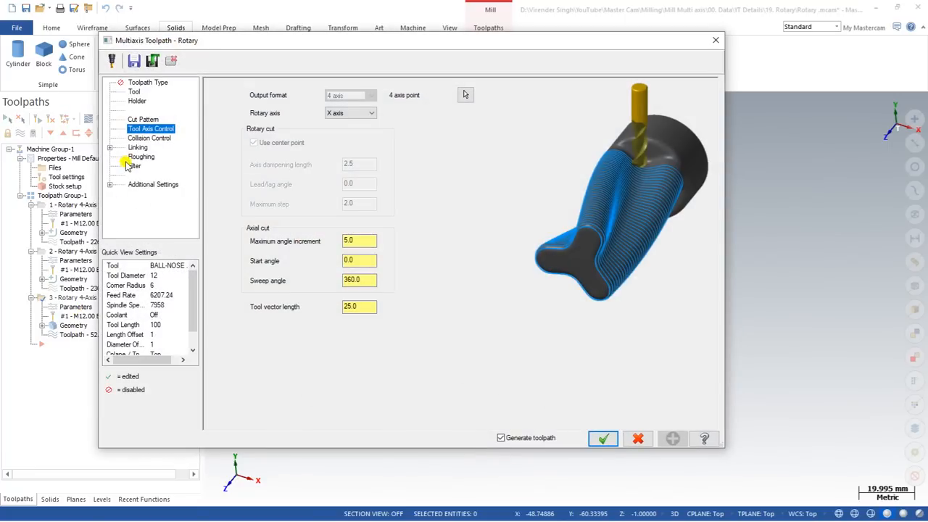
left_click(133, 158)
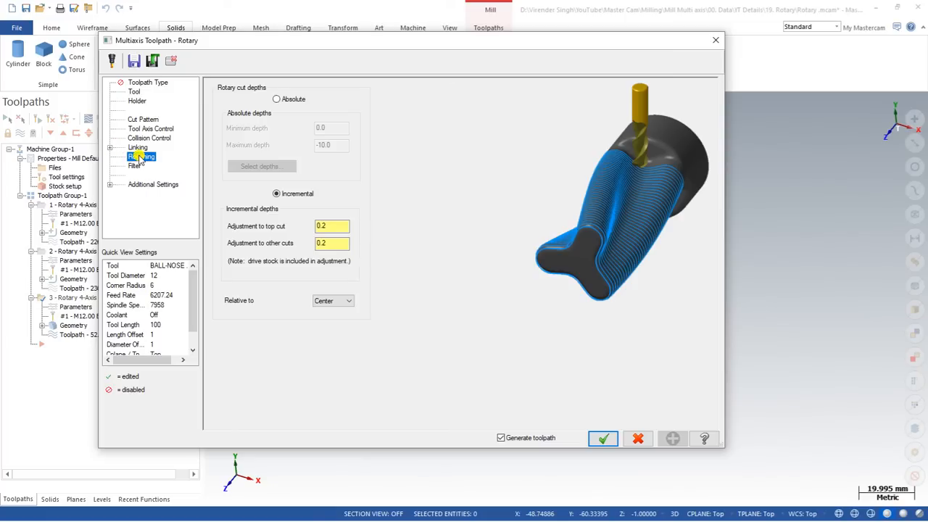
key("Escape")
scroll(533, 323, "down", 2)
middle_click_drag(536, 322, 508, 234)
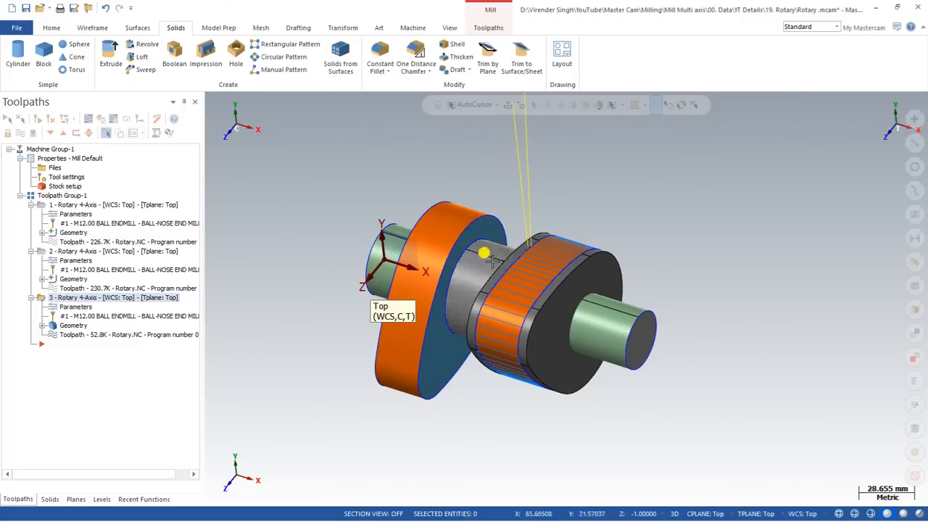
middle_click_drag(481, 421, 471, 224)
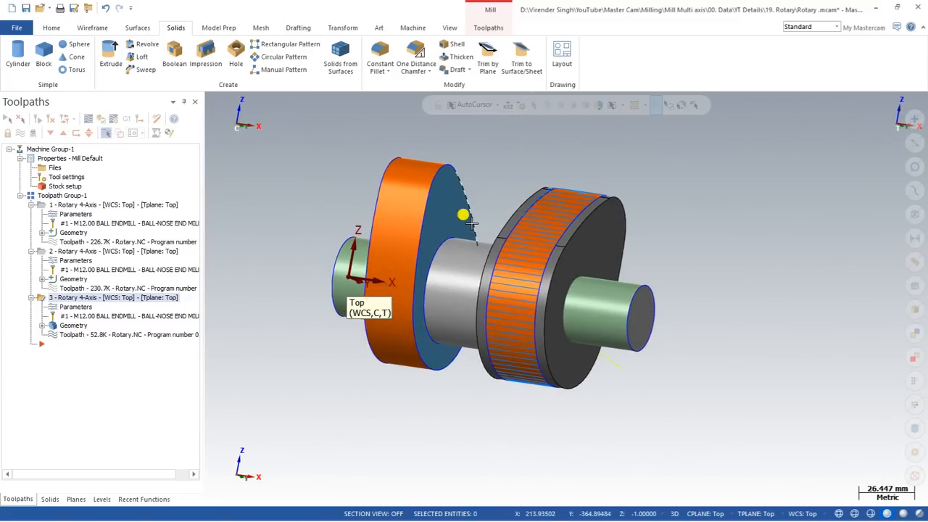